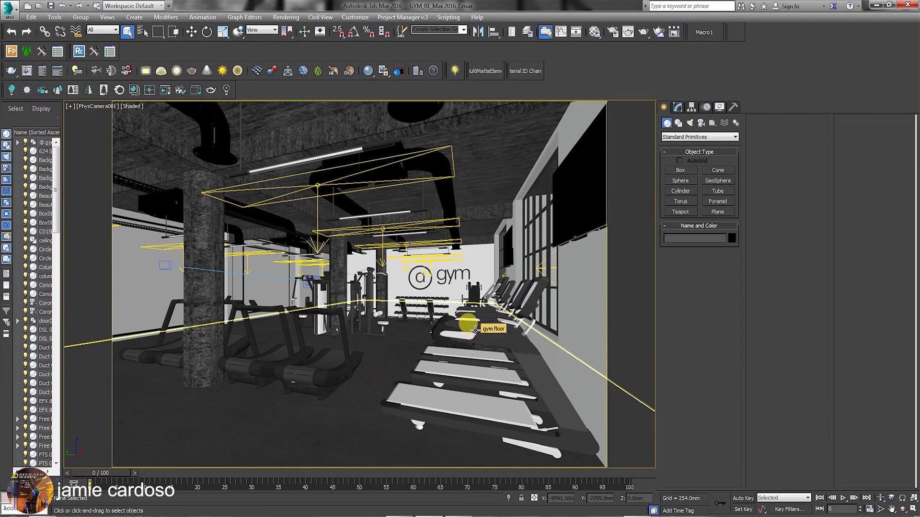
Step: Launch Project Manager v.3 and drag the seven Gym project folders into the Models library tree
{"action": "left_click", "coordinate": [403, 18]}
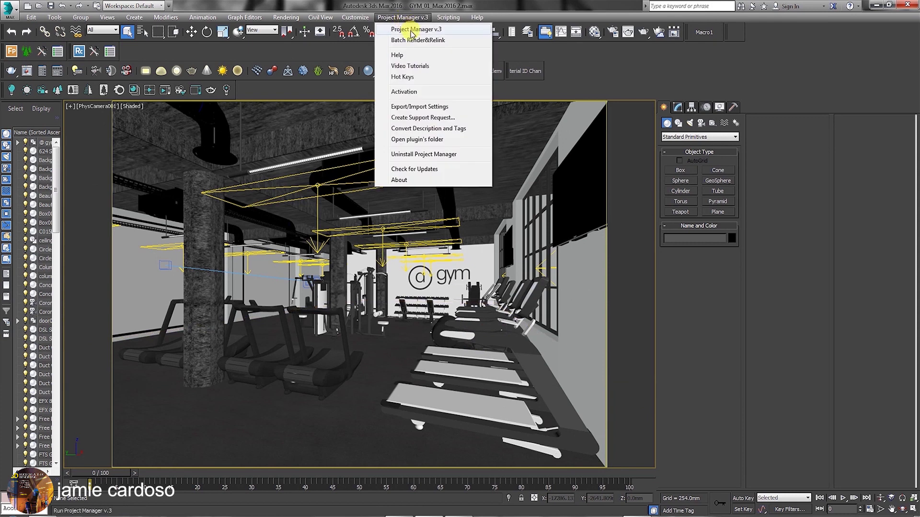
{"action": "left_click", "coordinate": [411, 30]}
{"action": "left_click", "coordinate": [461, 209]}
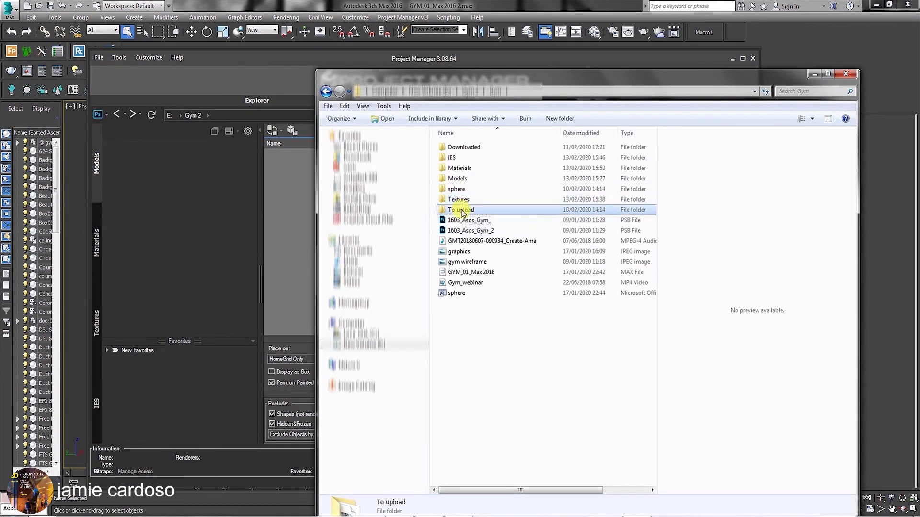
{"action": "left_click", "coordinate": [464, 149], "text": "shift"}
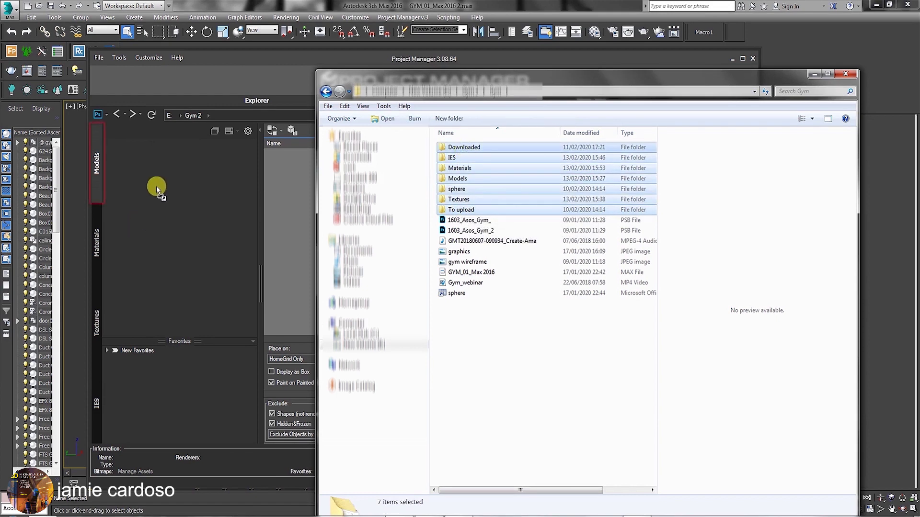
{"action": "left_click_drag", "start_coordinate": [464, 156], "coordinate": [156, 186]}
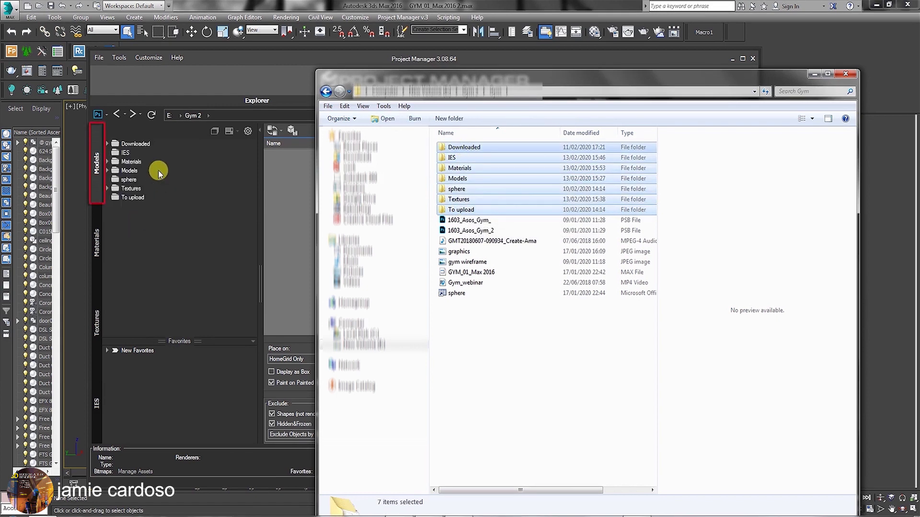
{"action": "left_click", "coordinate": [187, 188]}
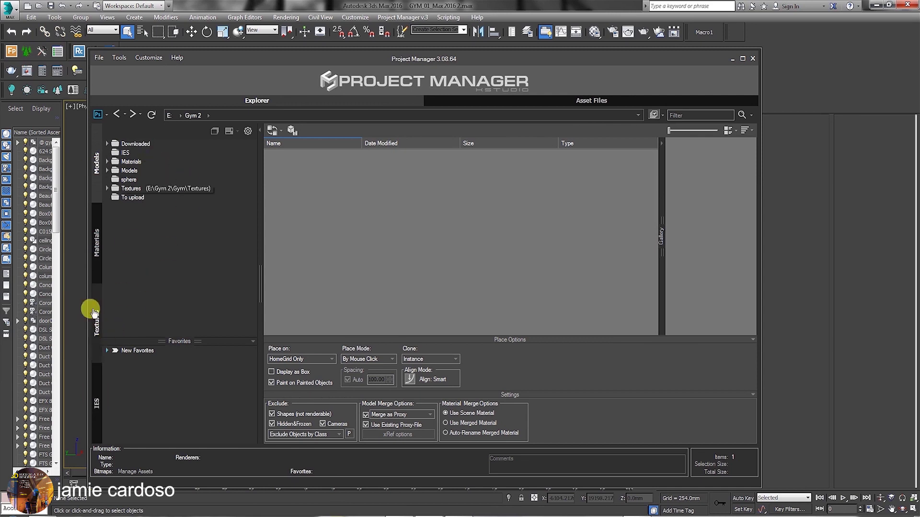
Step: Browse the library tabs, then add the Materials folder to the Materials library
{"action": "left_click", "coordinate": [95, 244]}
{"action": "left_click", "coordinate": [95, 327]}
{"action": "left_click", "coordinate": [93, 379]}
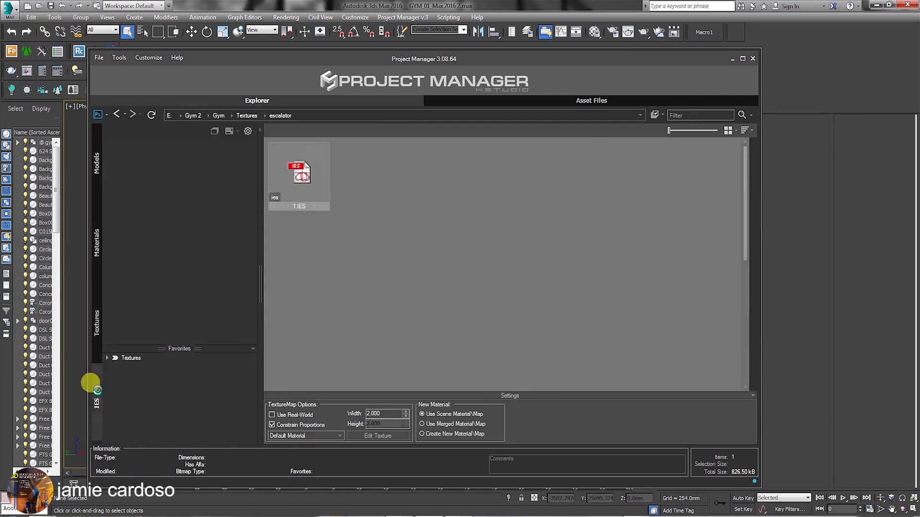
{"action": "left_click", "coordinate": [97, 242]}
{"action": "left_click", "coordinate": [96, 167]}
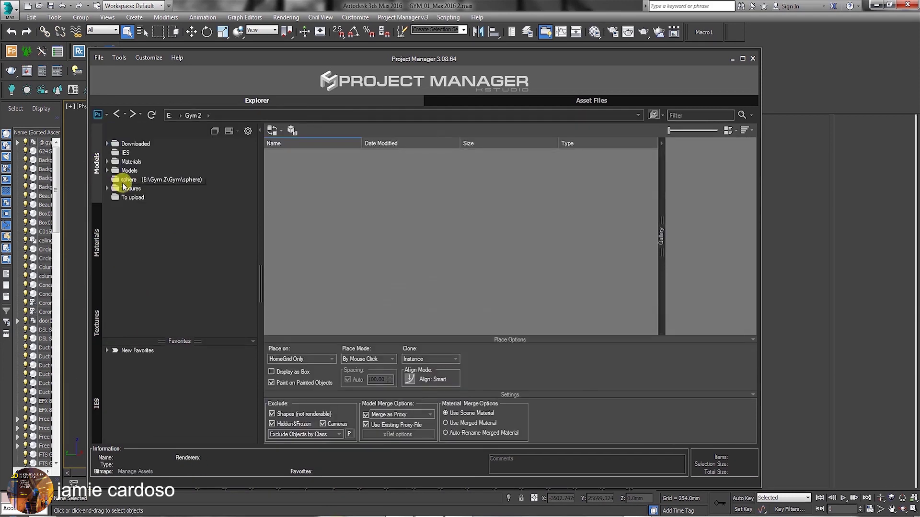
{"action": "left_click", "coordinate": [96, 244]}
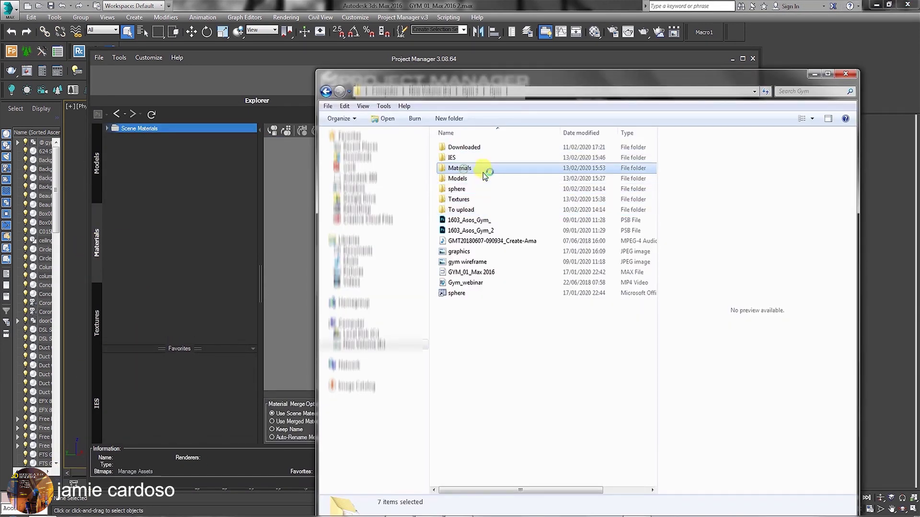
{"action": "left_click_drag", "start_coordinate": [460, 168], "coordinate": [191, 180]}
{"action": "left_click_drag", "start_coordinate": [139, 237], "coordinate": [140, 229]}
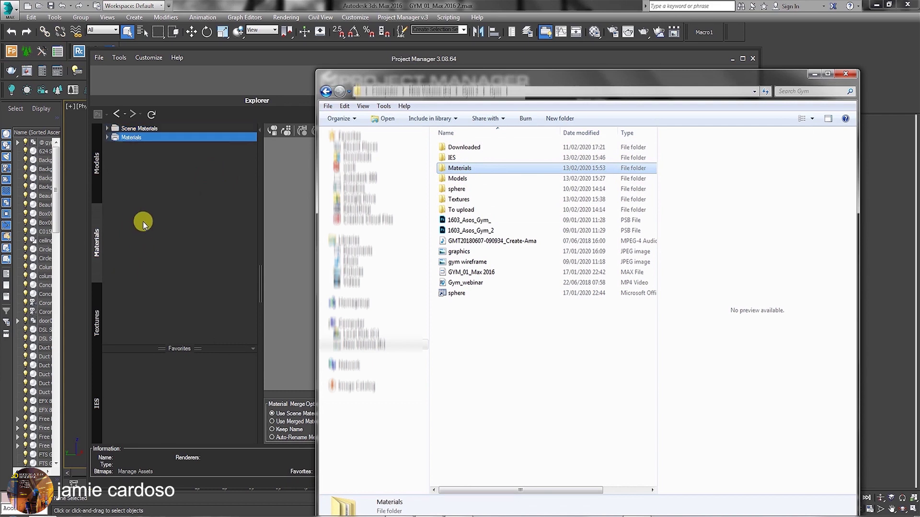
Step: Drag the Textures folder into the Textures library
{"action": "left_click", "coordinate": [96, 321]}
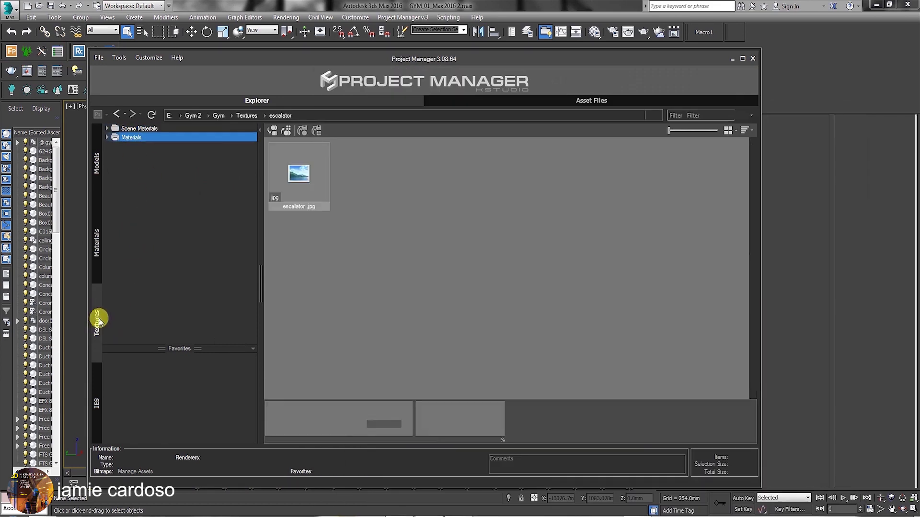
{"action": "key", "text": "alt+Tab"}
{"action": "mouse_move", "coordinate": [460, 199]}
{"action": "left_mouse_down"}
{"action": "mouse_move", "coordinate": [199, 255]}
{"action": "mouse_move", "coordinate": [93, 401]}
{"action": "left_mouse_up"}
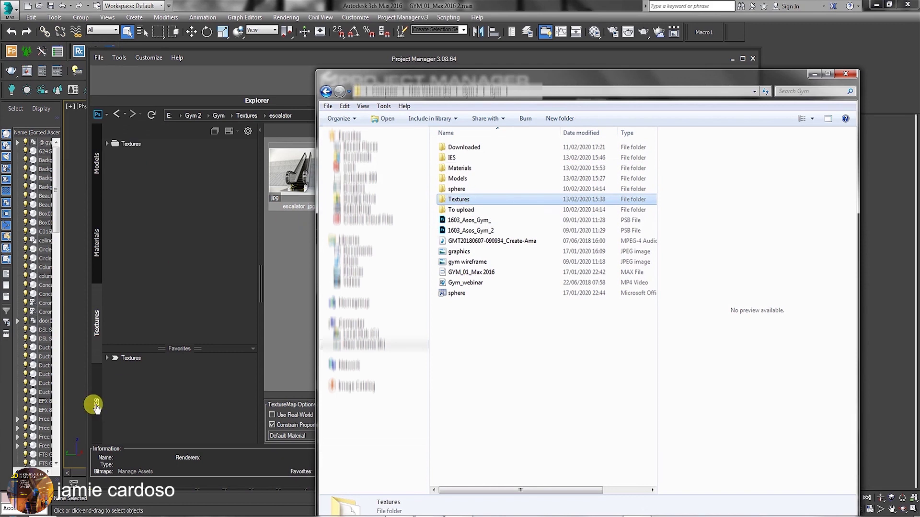
Step: Drag the IES folder into the IES library
{"action": "left_click", "coordinate": [95, 402]}
{"action": "left_click", "coordinate": [191, 114]}
{"action": "key", "text": "alt+Tab"}
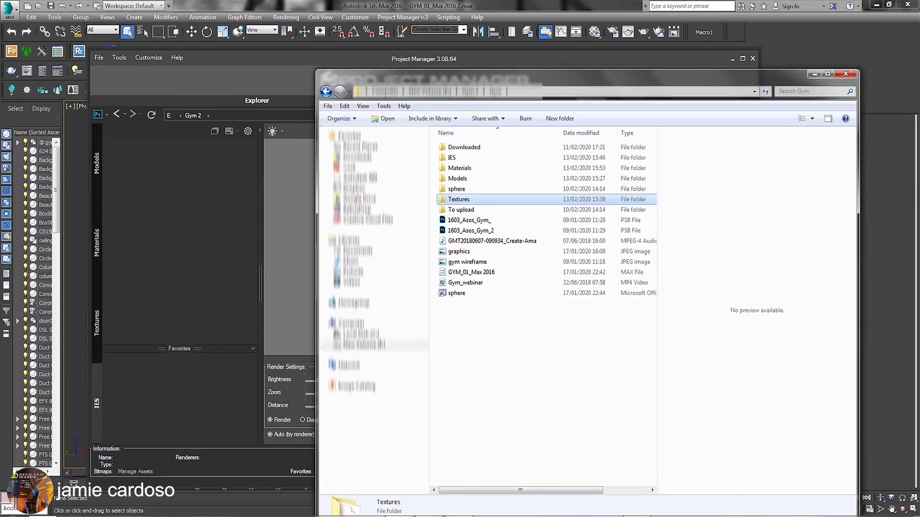
{"action": "mouse_move", "coordinate": [453, 158]}
{"action": "left_mouse_down"}
{"action": "mouse_move", "coordinate": [177, 394]}
{"action": "mouse_move", "coordinate": [101, 164]}
{"action": "left_mouse_up"}
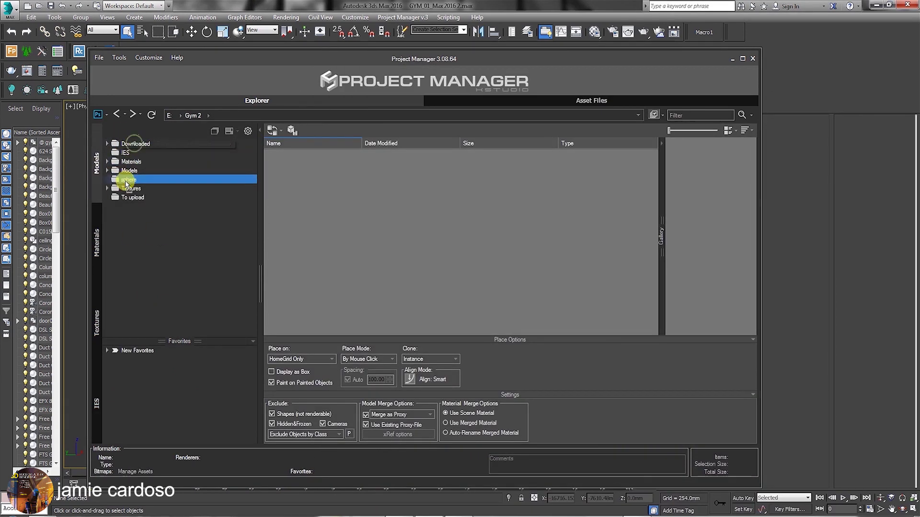
Step: Expand To upload > Models, open the escalator folder, and select escalator through trestle_vintage
{"action": "left_click", "coordinate": [131, 146]}
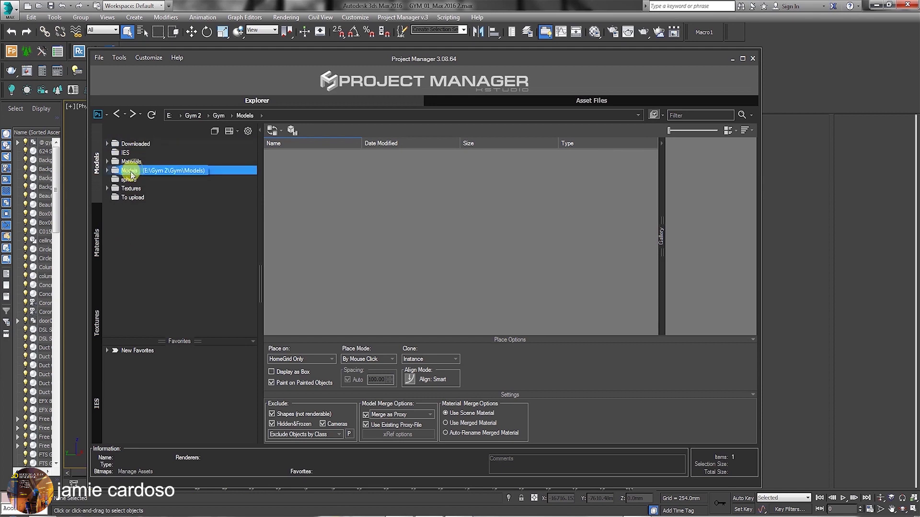
{"action": "left_click", "coordinate": [136, 194]}
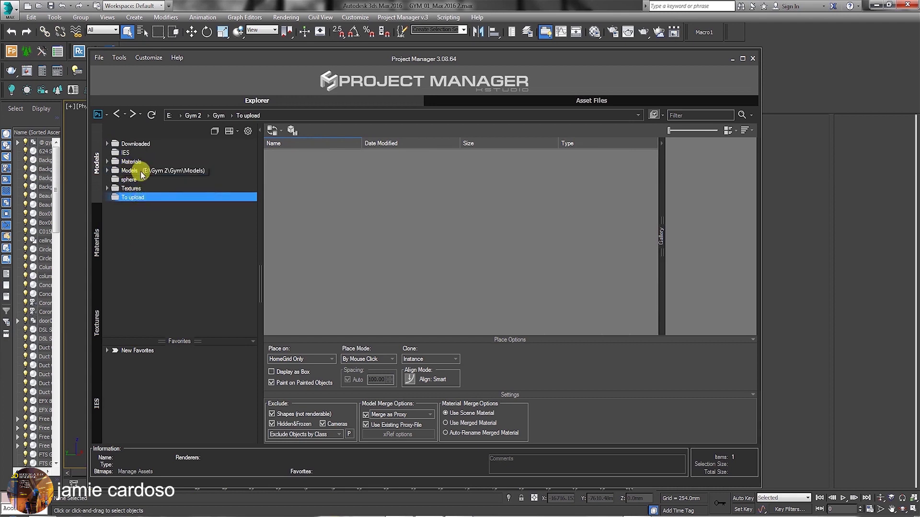
{"action": "left_click", "coordinate": [137, 172]}
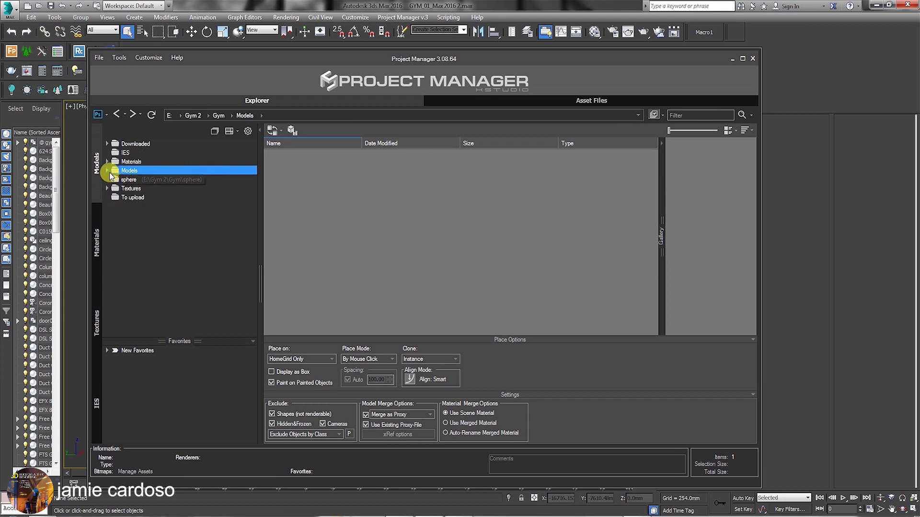
{"action": "left_click", "coordinate": [107, 170]}
{"action": "left_click", "coordinate": [138, 179]}
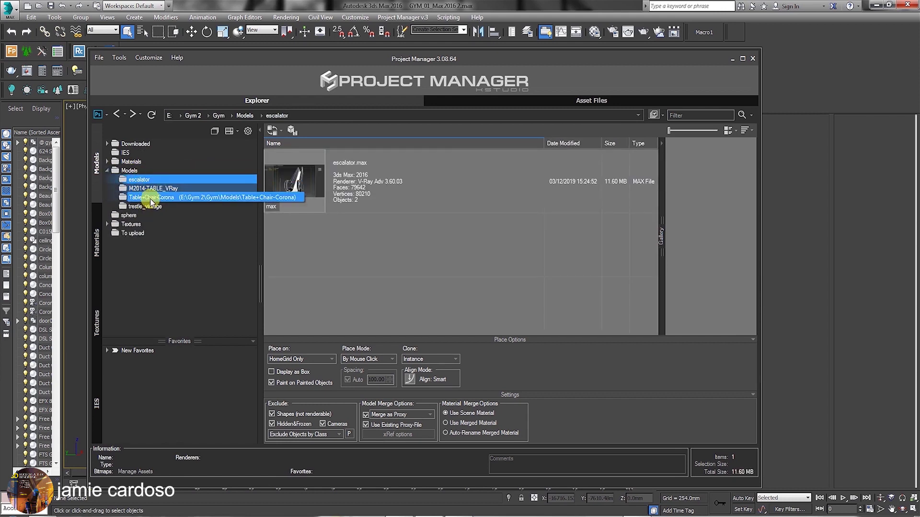
{"action": "left_click_drag", "start_coordinate": [144, 201], "coordinate": [131, 170]}
{"action": "left_click", "coordinate": [142, 179]}
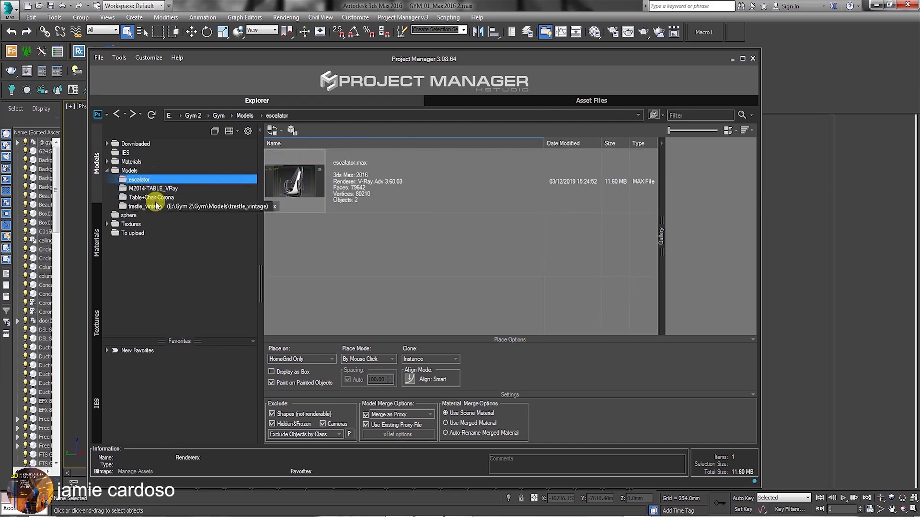
{"action": "left_click_drag", "start_coordinate": [148, 210], "coordinate": [146, 188]}
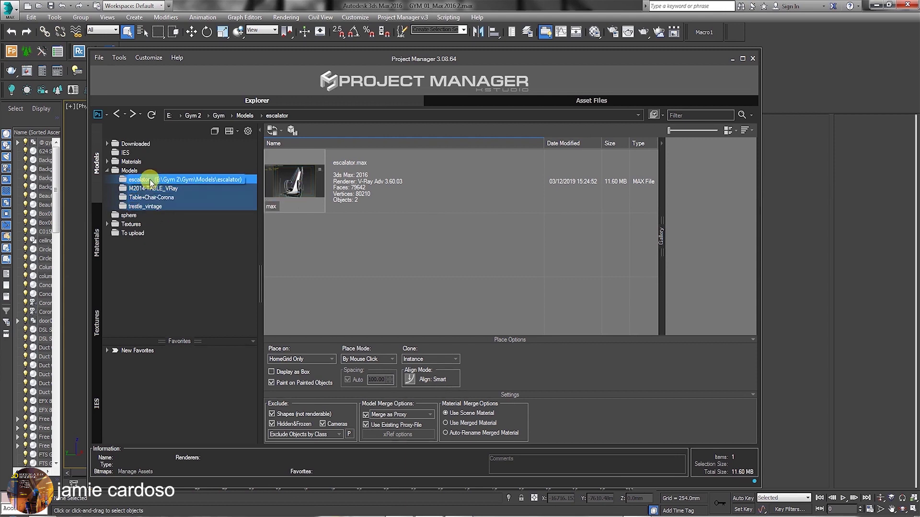
Step: Copy the four selected model folders and paste them into a new catalog
{"action": "right_click", "coordinate": [149, 179]}
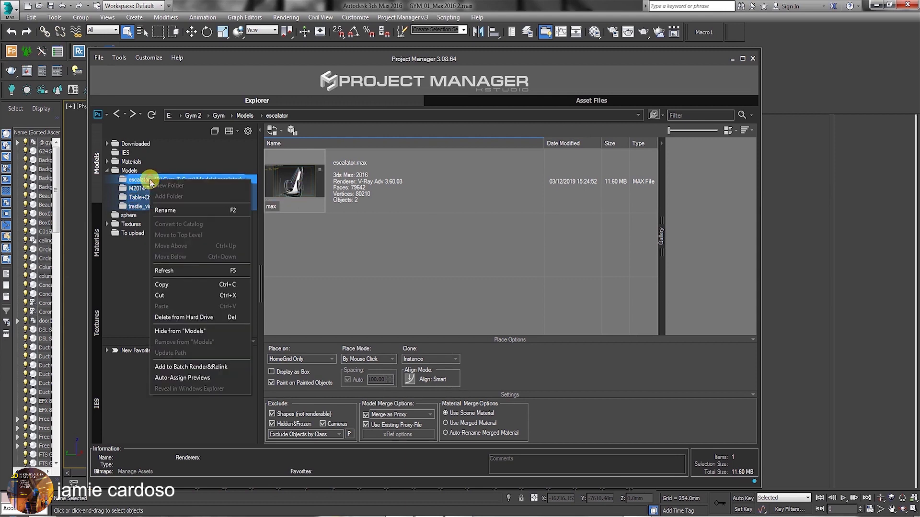
{"action": "left_click", "coordinate": [180, 285]}
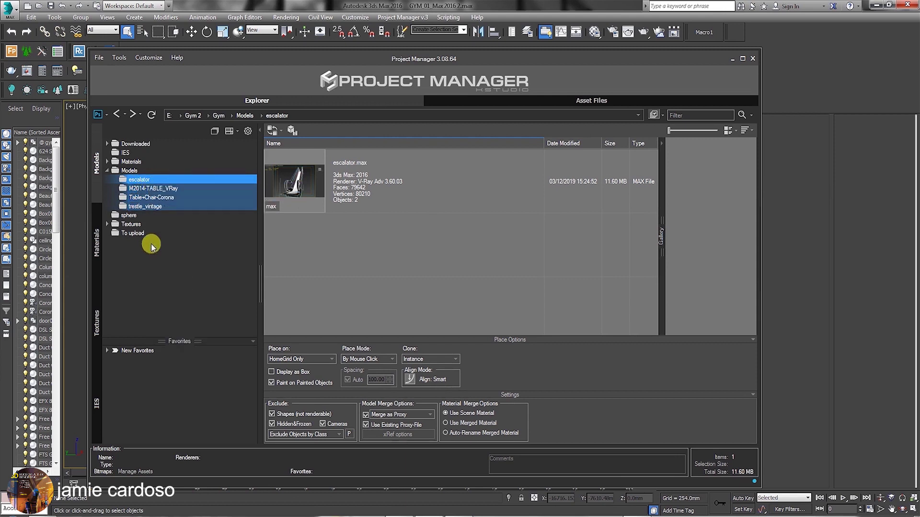
{"action": "right_click", "coordinate": [130, 255]}
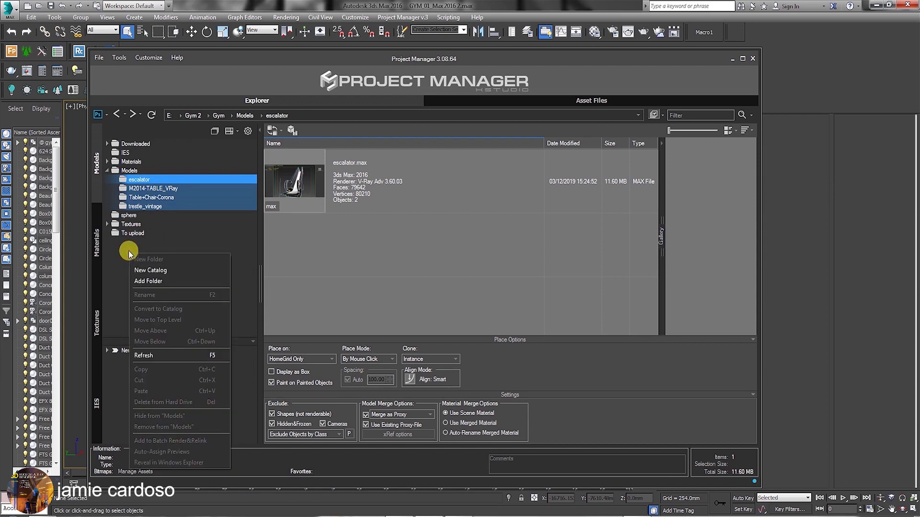
{"action": "left_click", "coordinate": [148, 271]}
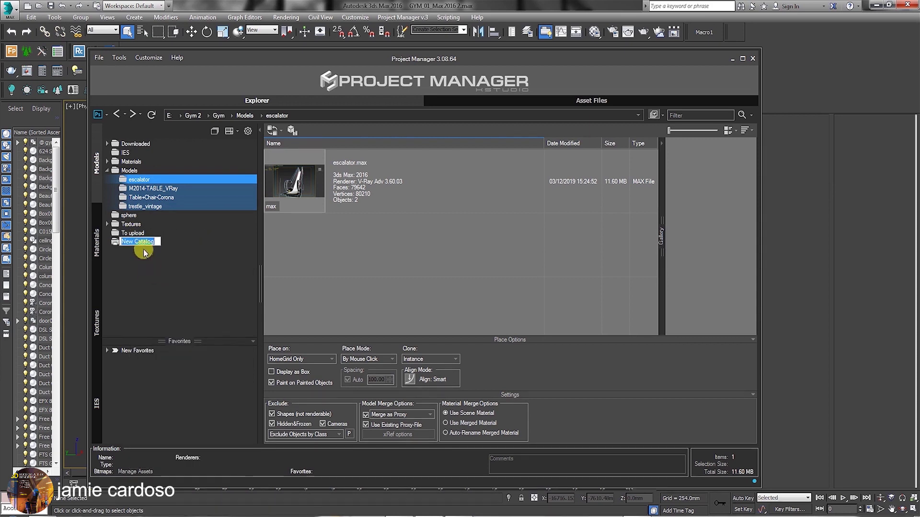
{"action": "right_click", "coordinate": [139, 245]}
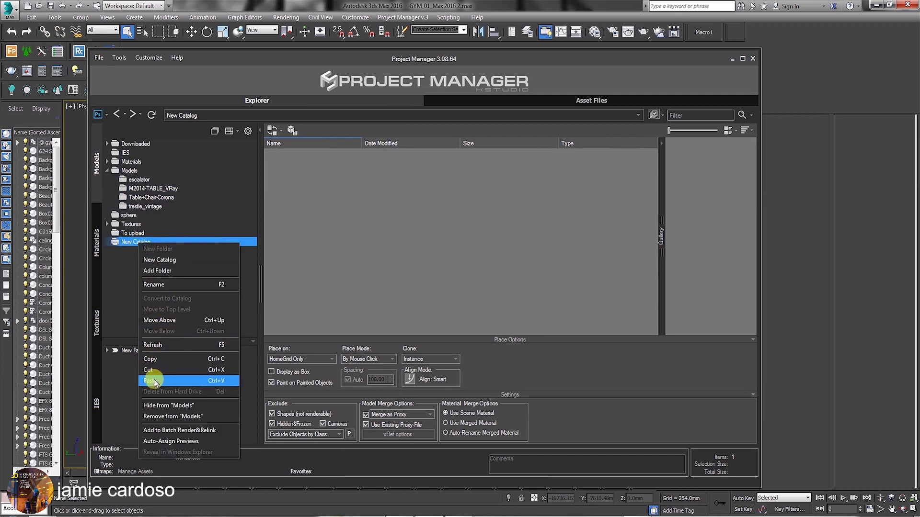
{"action": "left_click", "coordinate": [153, 370]}
Step: Expand New Catalog and preview the Table+Chair-Corona and trestle_vintage models
{"action": "left_click", "coordinate": [108, 243]}
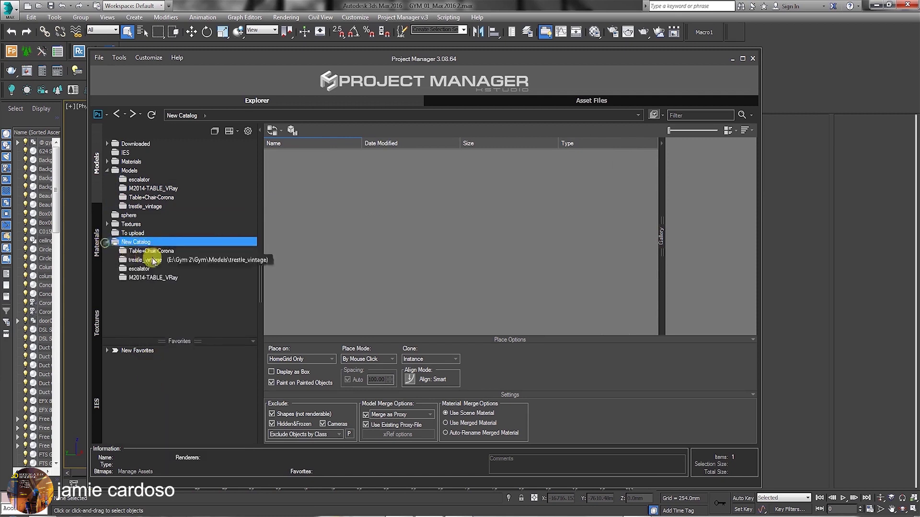
{"action": "left_click", "coordinate": [152, 251]}
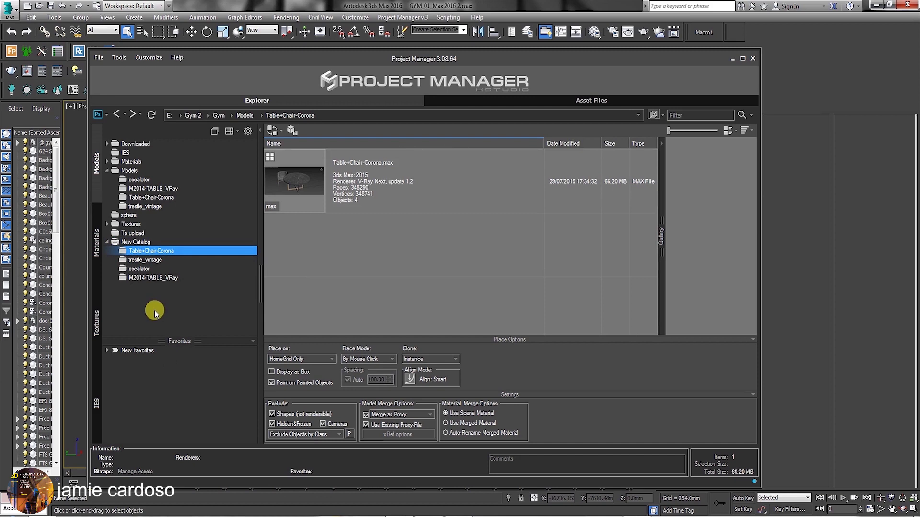
{"action": "left_click", "coordinate": [164, 260]}
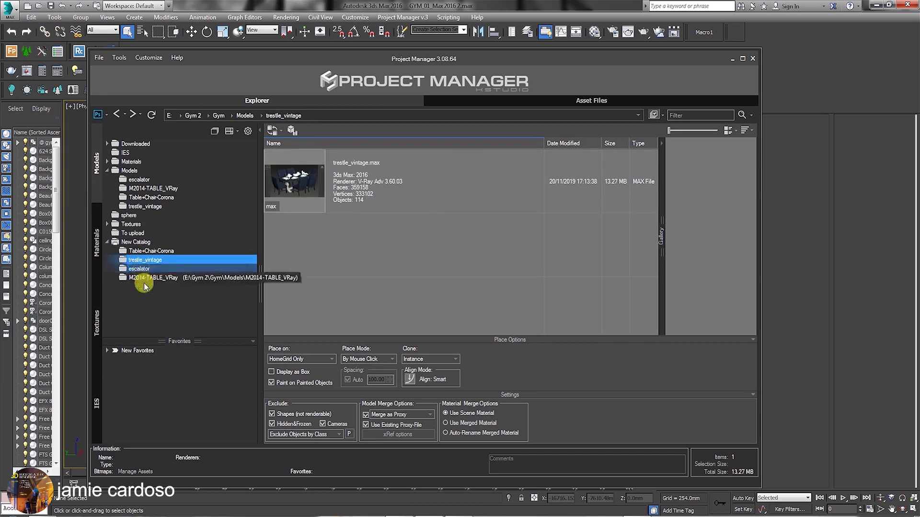
Step: Hide trestle_vintage, escalator and M2014-TABLE_VRay from Models using Hide All
{"action": "left_click", "coordinate": [143, 278], "text": "shift"}
{"action": "right_click", "coordinate": [143, 259]}
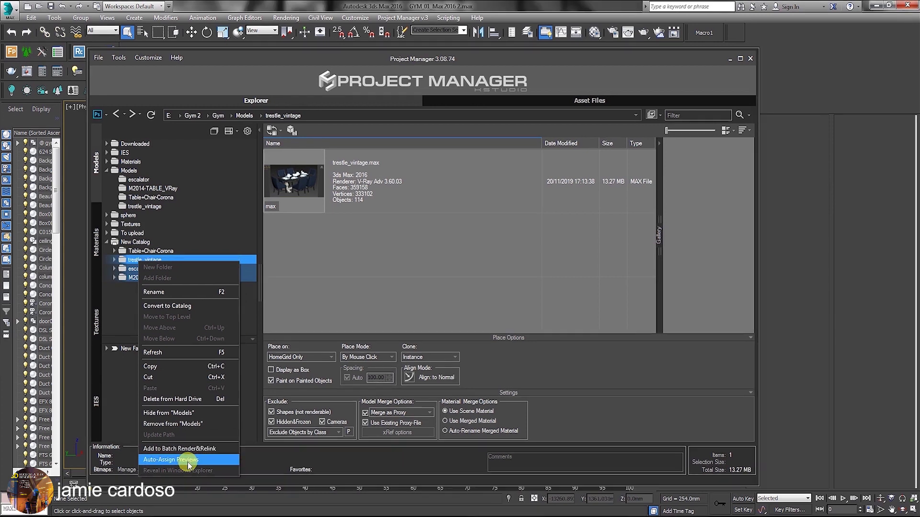
{"action": "left_click", "coordinate": [174, 413]}
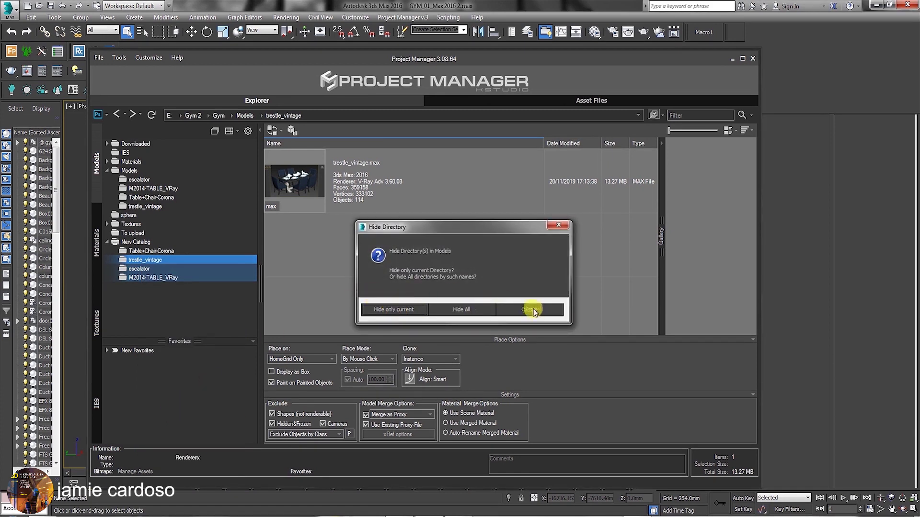
{"action": "left_click", "coordinate": [394, 308]}
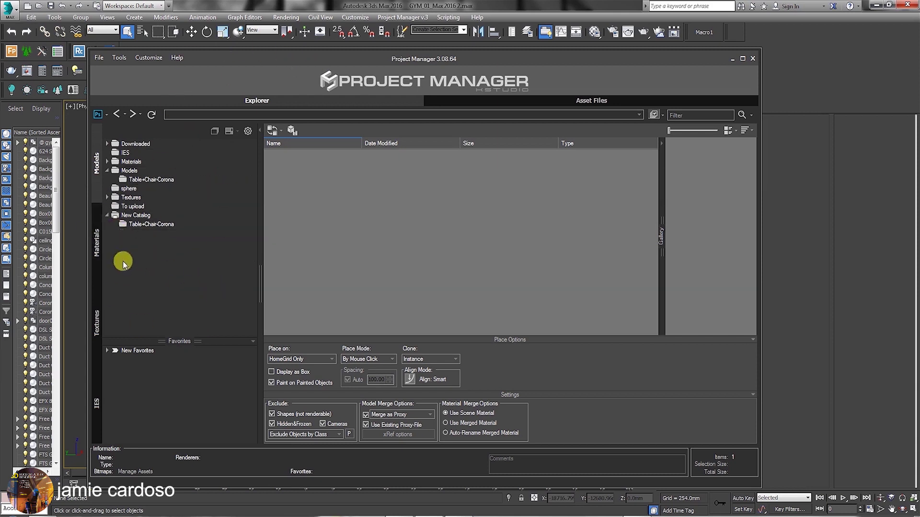
Step: Remove all three folders from the Hidden Directories list in common settings
{"action": "double_click", "coordinate": [114, 216]}
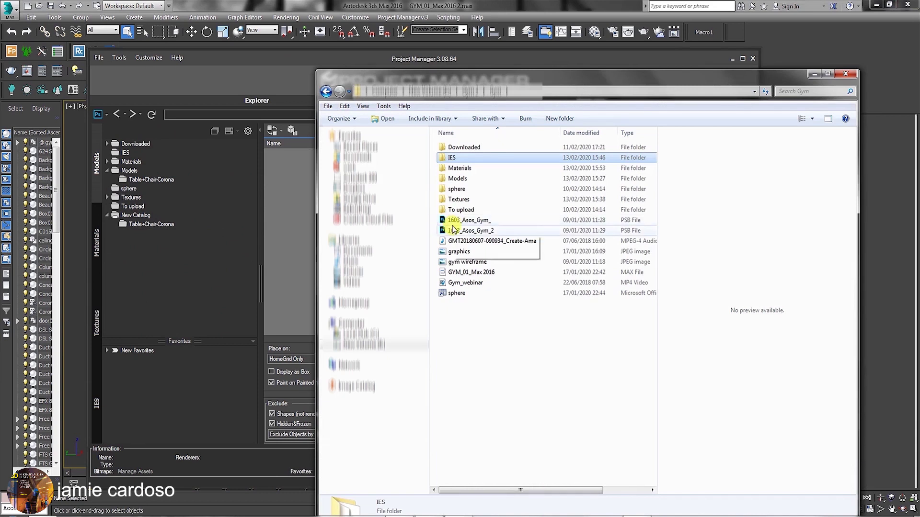
{"action": "left_click", "coordinate": [137, 252]}
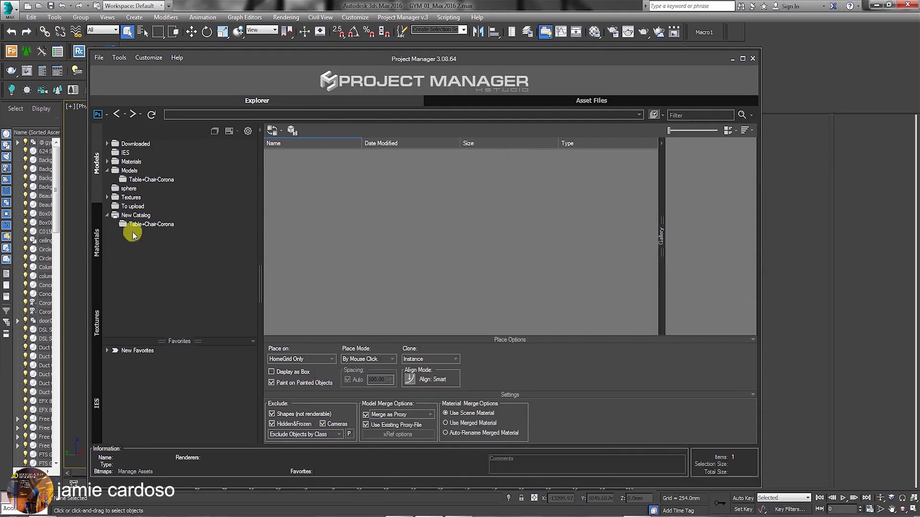
{"action": "left_click", "coordinate": [247, 131]}
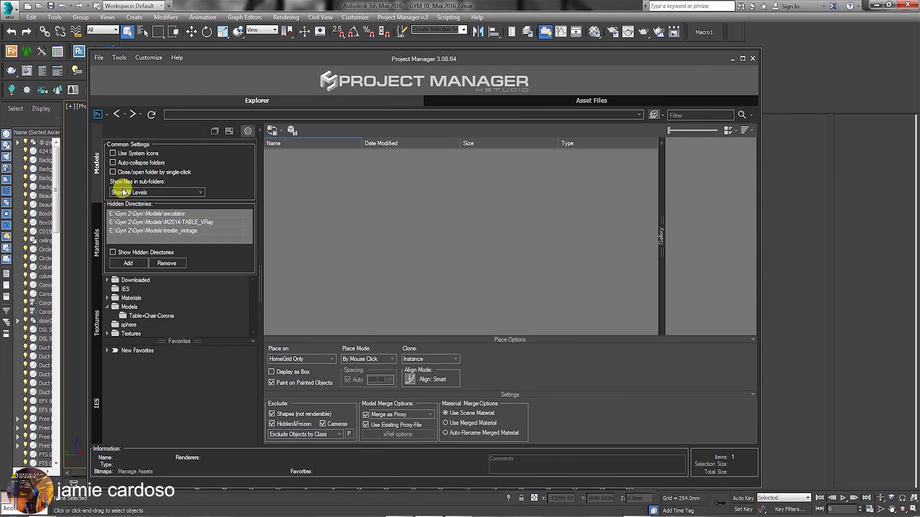
{"action": "mouse_move", "coordinate": [121, 214]}
{"action": "left_mouse_down"}
{"action": "mouse_move", "coordinate": [129, 227]}
{"action": "mouse_move", "coordinate": [132, 214]}
{"action": "left_mouse_up"}
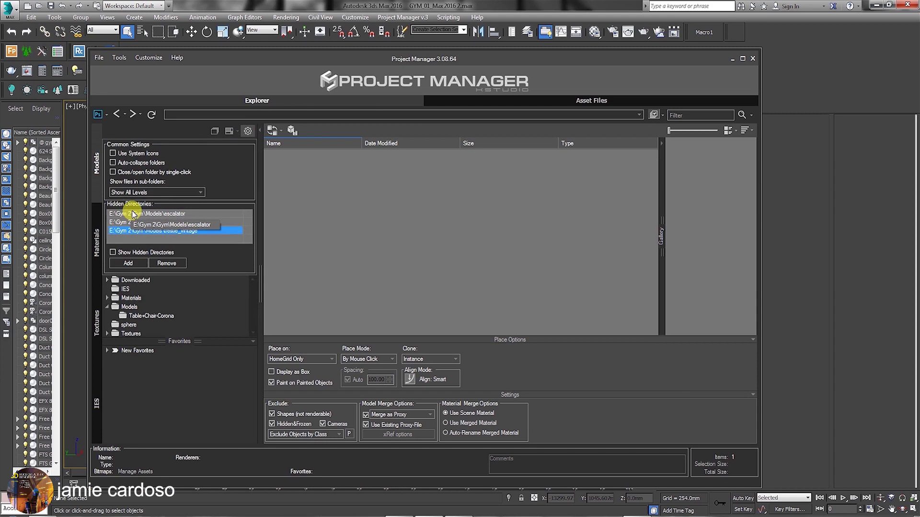
{"action": "left_click", "coordinate": [157, 231], "text": "shift"}
{"action": "left_click", "coordinate": [167, 263]}
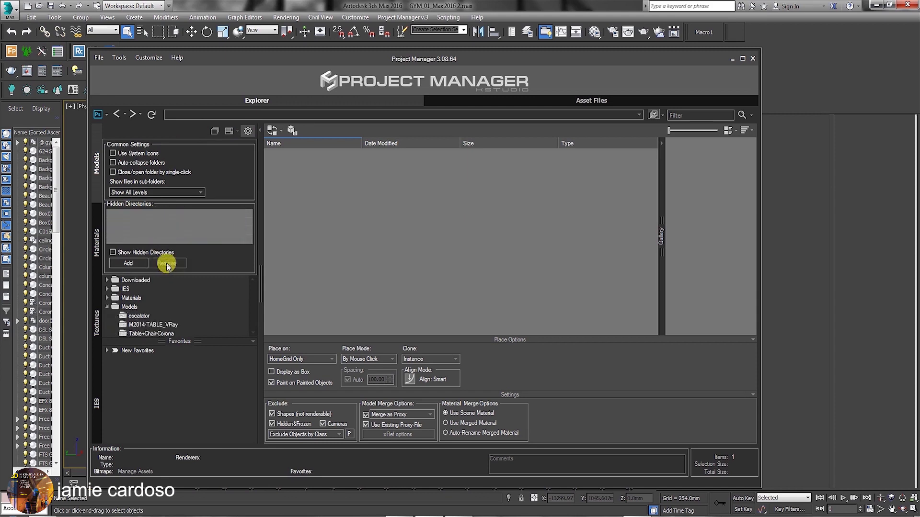
{"action": "left_click", "coordinate": [248, 130]}
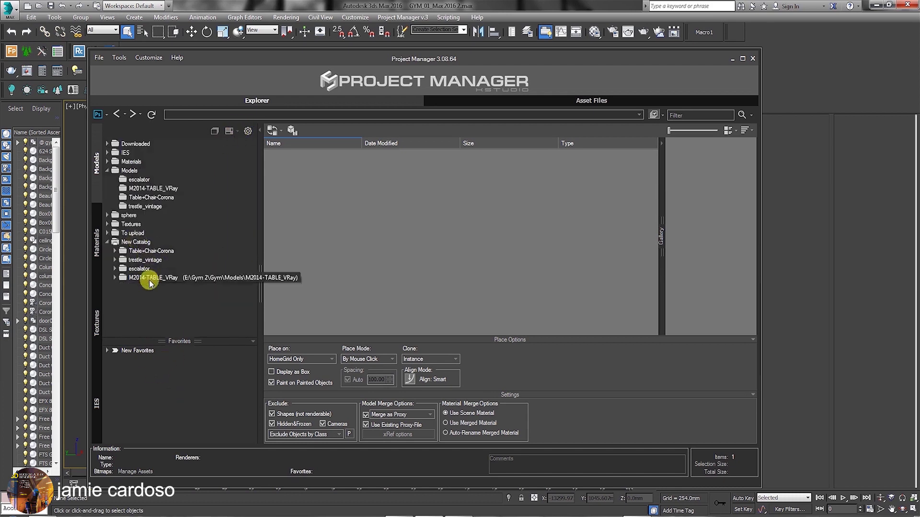
Step: Collapse New Catalog and view the escalator, M2014-TABLE_VRay and Table+Chair-Corona model folders
{"action": "left_click", "coordinate": [109, 243]}
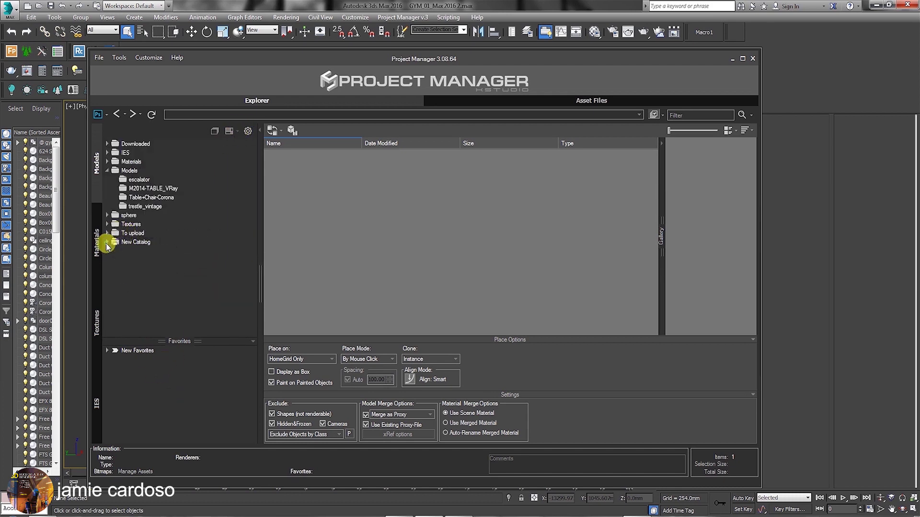
{"action": "left_click", "coordinate": [132, 243]}
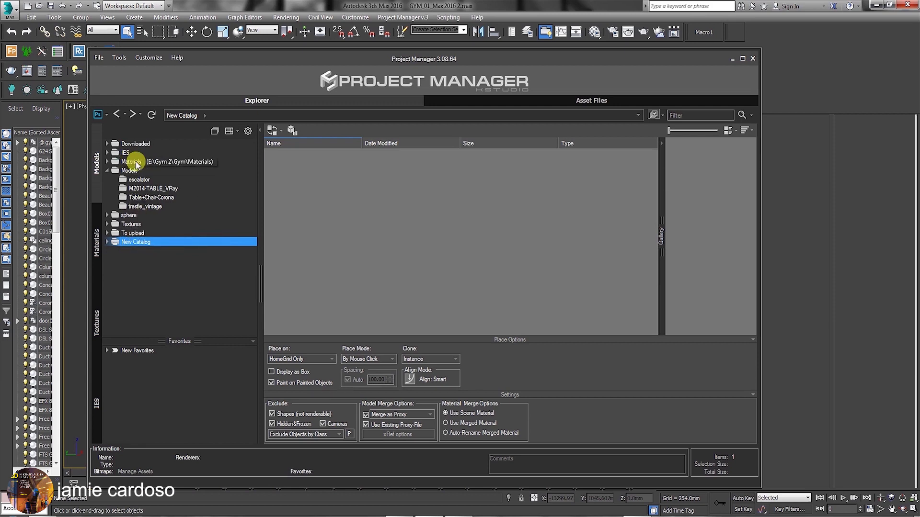
{"action": "left_click", "coordinate": [207, 179]}
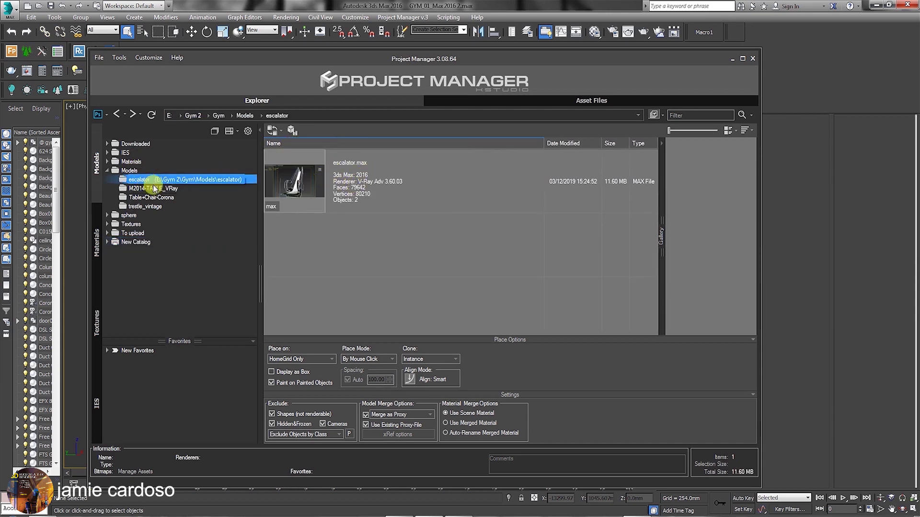
{"action": "left_click", "coordinate": [351, 167]}
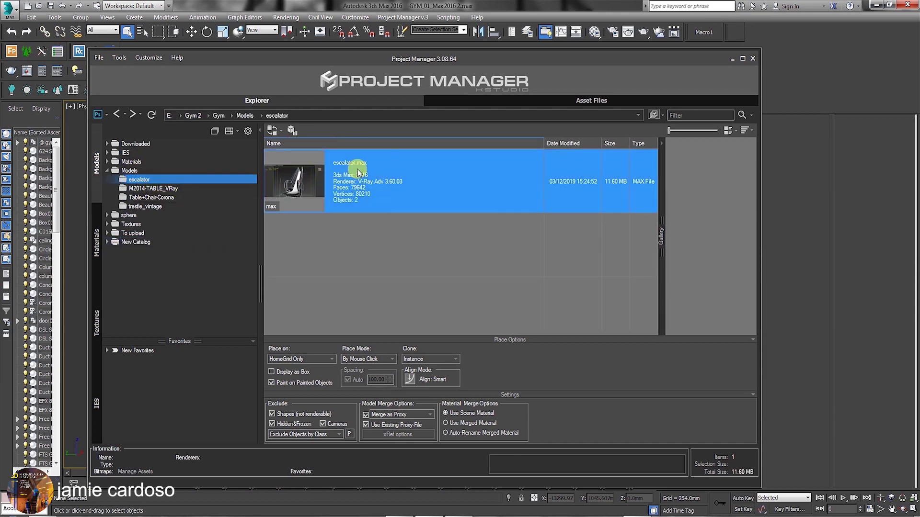
{"action": "left_click", "coordinate": [171, 189]}
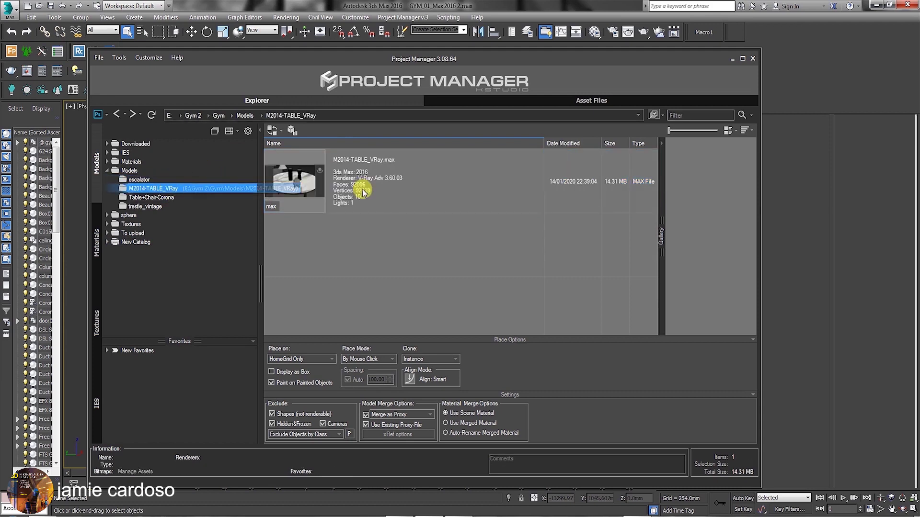
{"action": "left_click", "coordinate": [167, 197]}
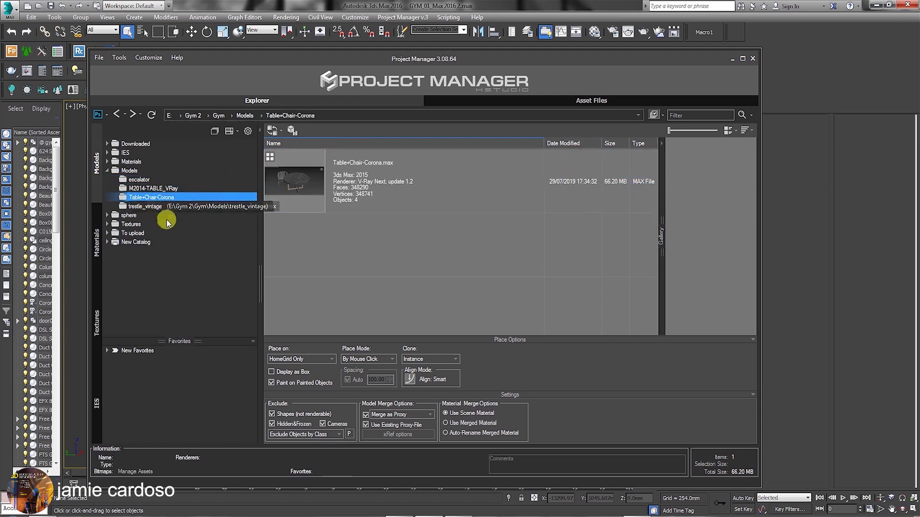
Step: Expand Textures, view the escalator and M2014-TABLE_VRay textures, ending on Table+Chair-Corona
{"action": "left_click", "coordinate": [108, 224]}
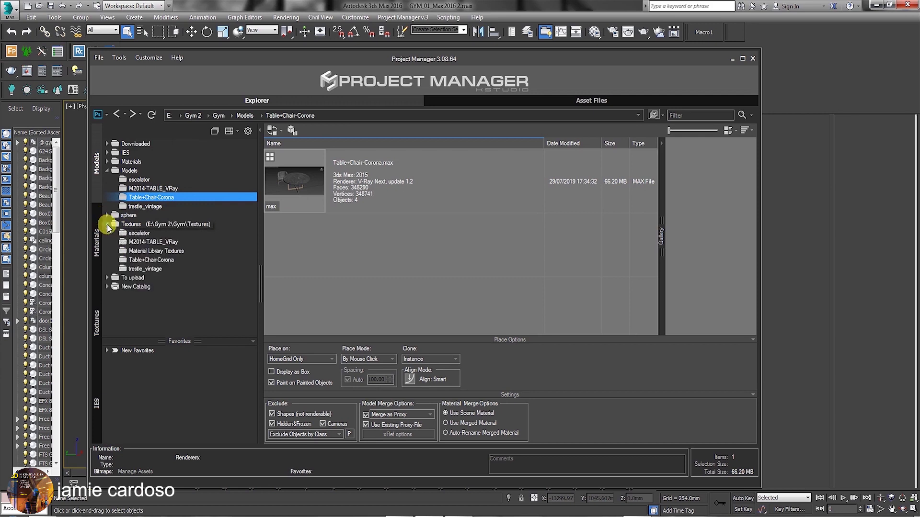
{"action": "left_click", "coordinate": [139, 233]}
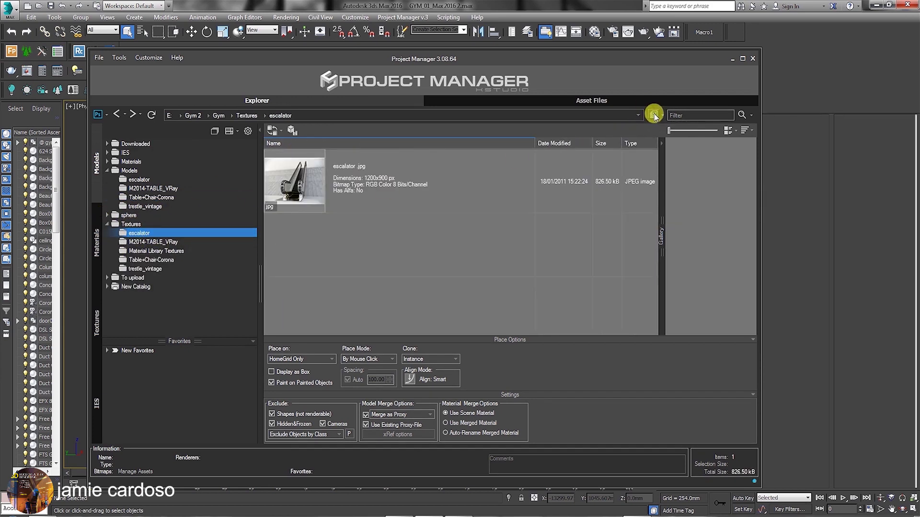
{"action": "left_click", "coordinate": [379, 178]}
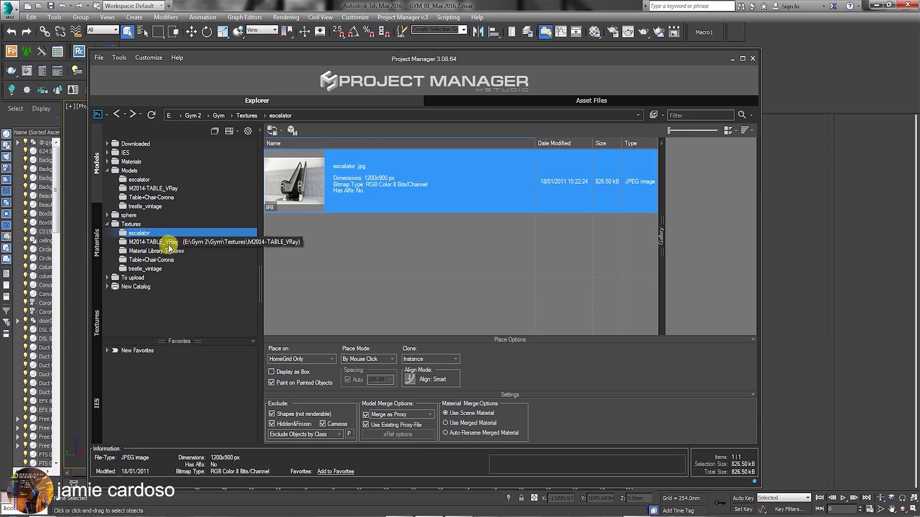
{"action": "left_click", "coordinate": [155, 242]}
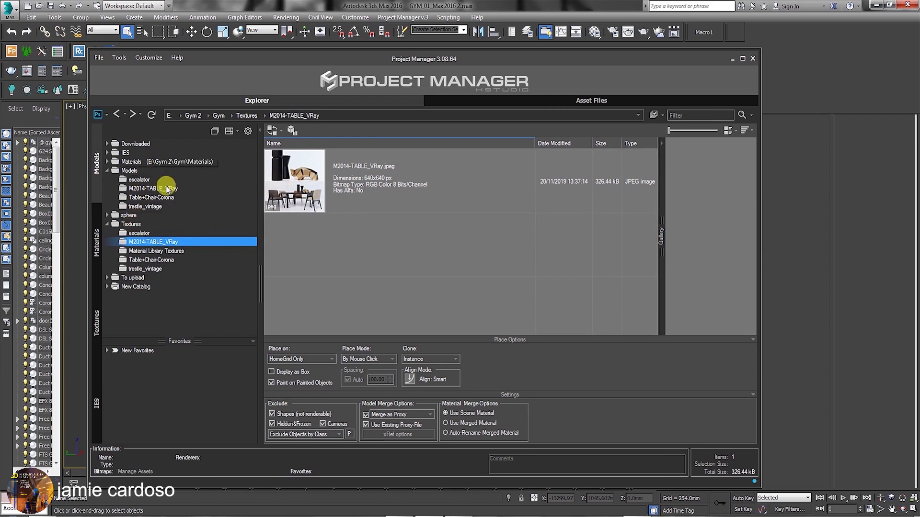
{"action": "left_click", "coordinate": [144, 180]}
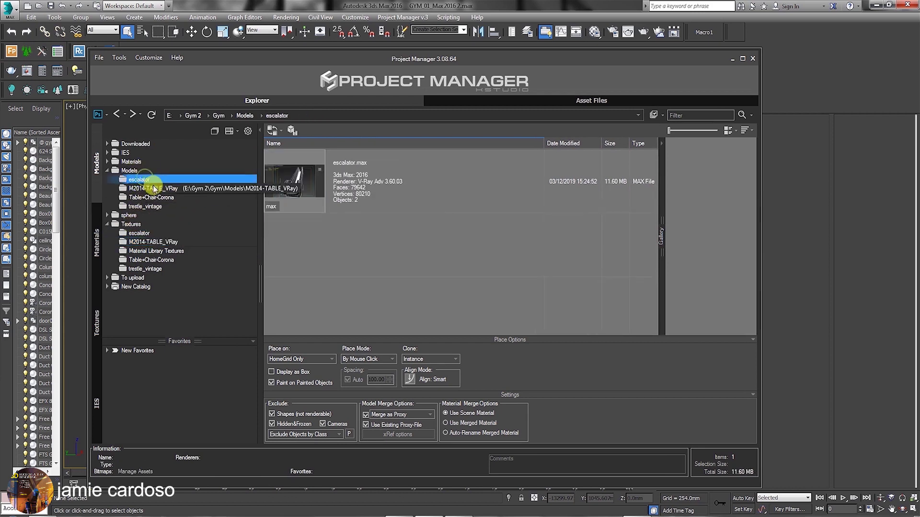
{"action": "left_click", "coordinate": [151, 189]}
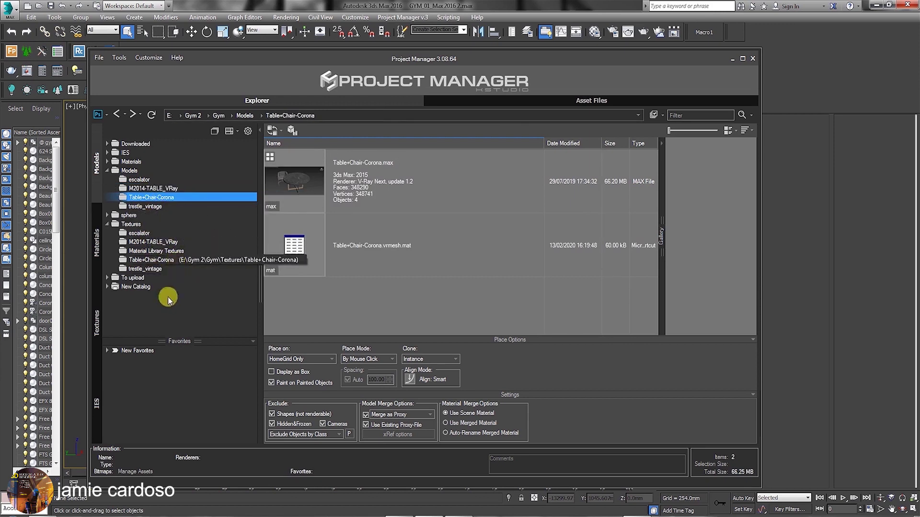
Step: Select the escalator, table and texture subfolders together and bring up their context menu
{"action": "left_click", "coordinate": [148, 180]}
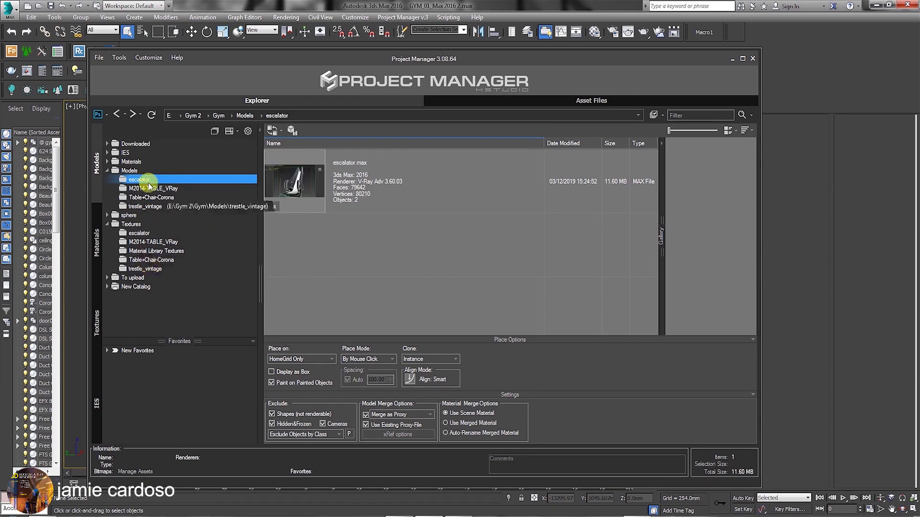
{"action": "left_click", "coordinate": [149, 197], "text": "shift"}
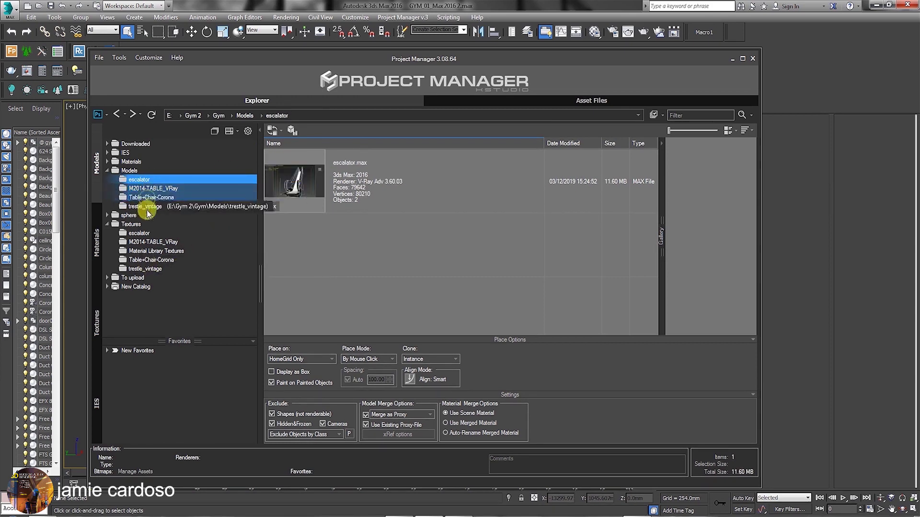
{"action": "left_click_drag", "start_coordinate": [144, 197], "coordinate": [276, 195]}
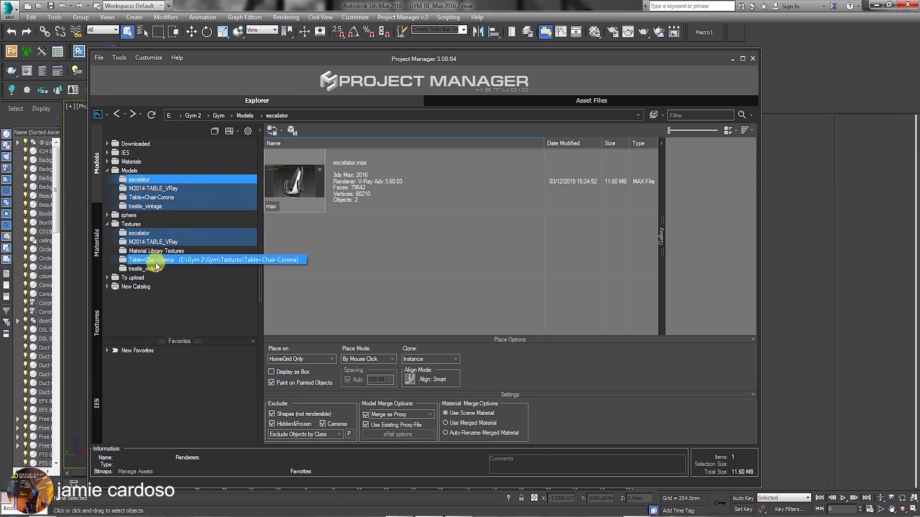
{"action": "mouse_move", "coordinate": [277, 195]}
{"action": "left_mouse_down"}
{"action": "mouse_move", "coordinate": [149, 235]}
{"action": "mouse_move", "coordinate": [170, 180]}
{"action": "left_mouse_up"}
{"action": "right_click", "coordinate": [170, 178]}
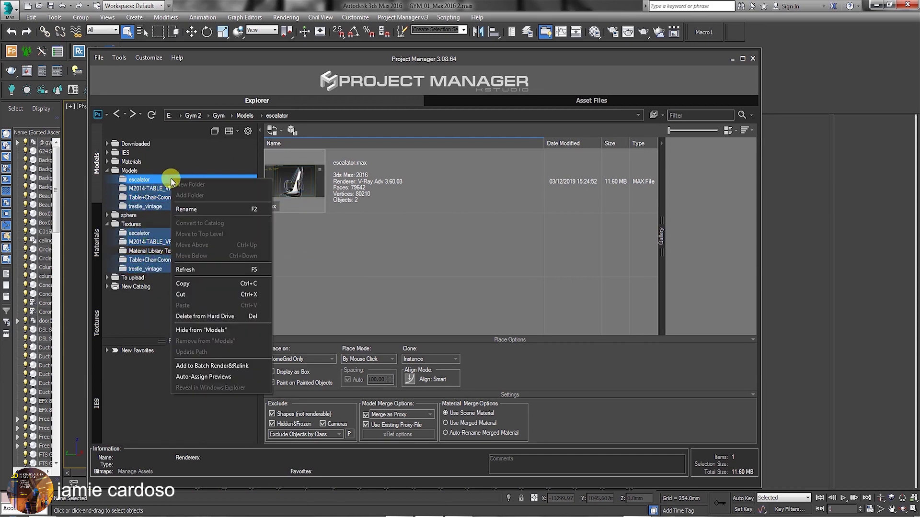
Step: Run Auto-Assign Previews with same, sub and nearest directory search enabled
{"action": "left_click", "coordinate": [196, 378]}
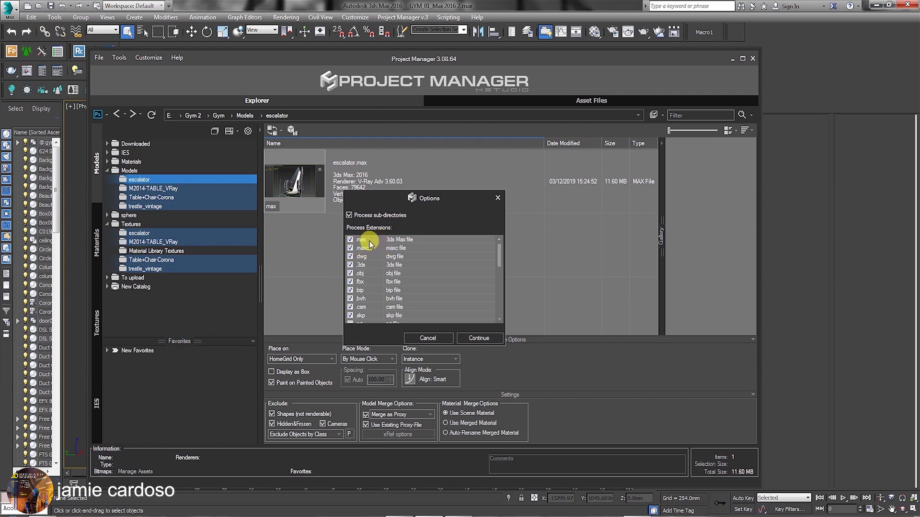
{"action": "left_click", "coordinate": [479, 338]}
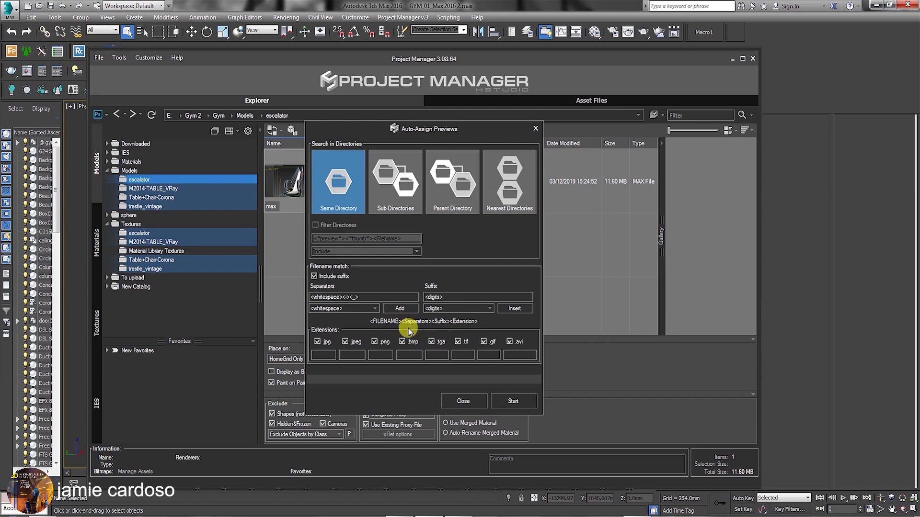
{"action": "left_click", "coordinate": [339, 209]}
{"action": "left_click", "coordinate": [401, 183]}
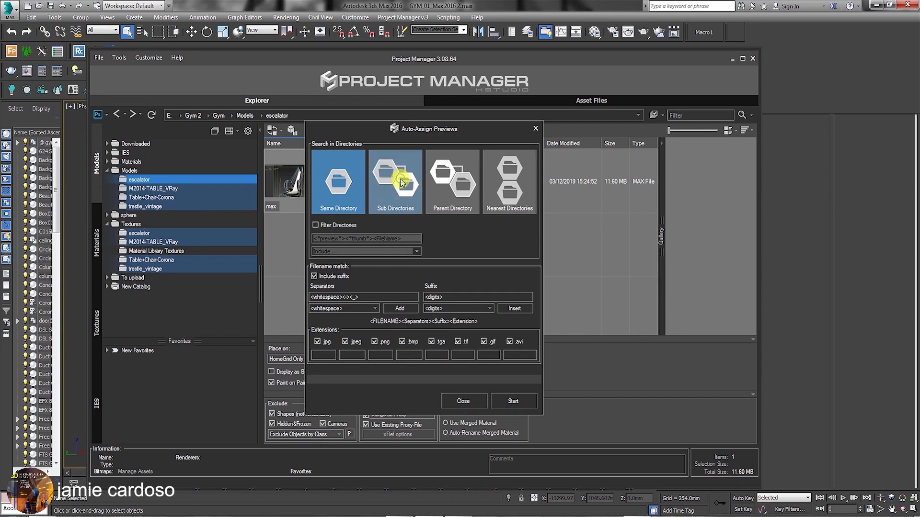
{"action": "left_click", "coordinate": [508, 182]}
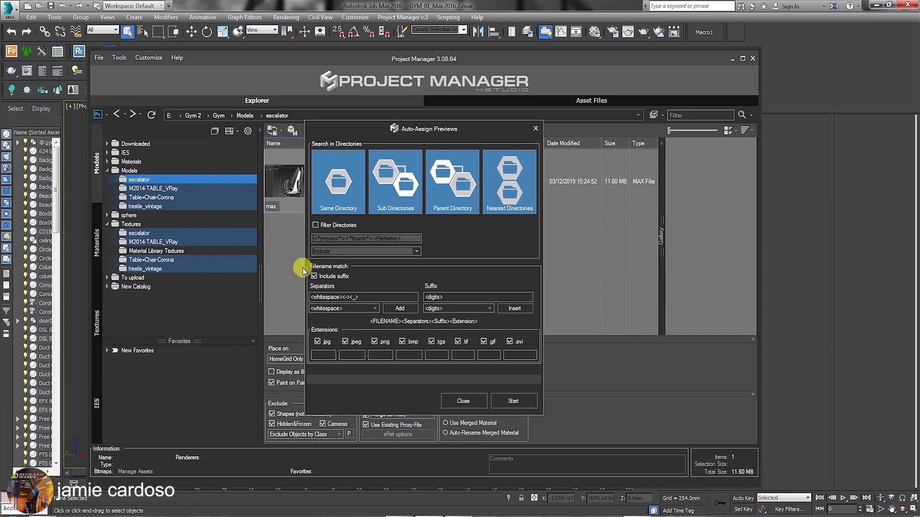
{"action": "left_click", "coordinate": [512, 403]}
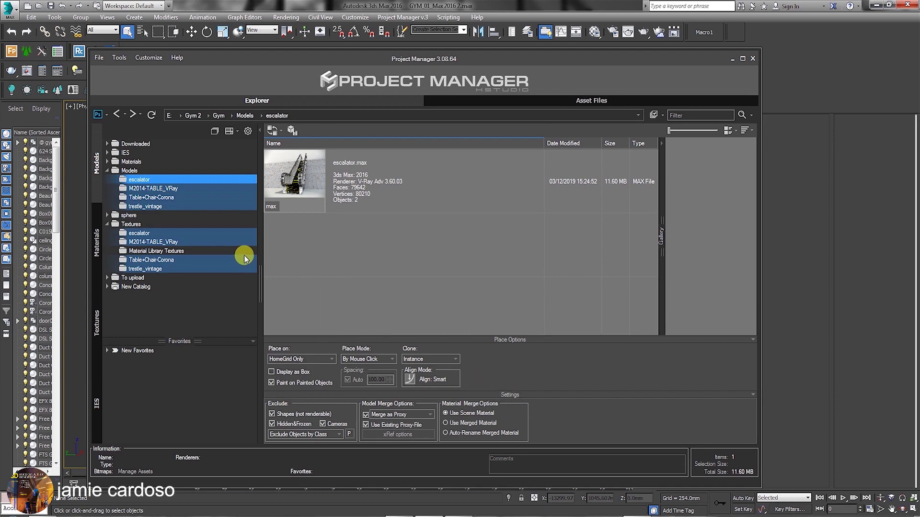
Step: Refresh and check previews in each model folder, ending on the M2014-TABLE_VRay texture JPEG
{"action": "left_click", "coordinate": [151, 116]}
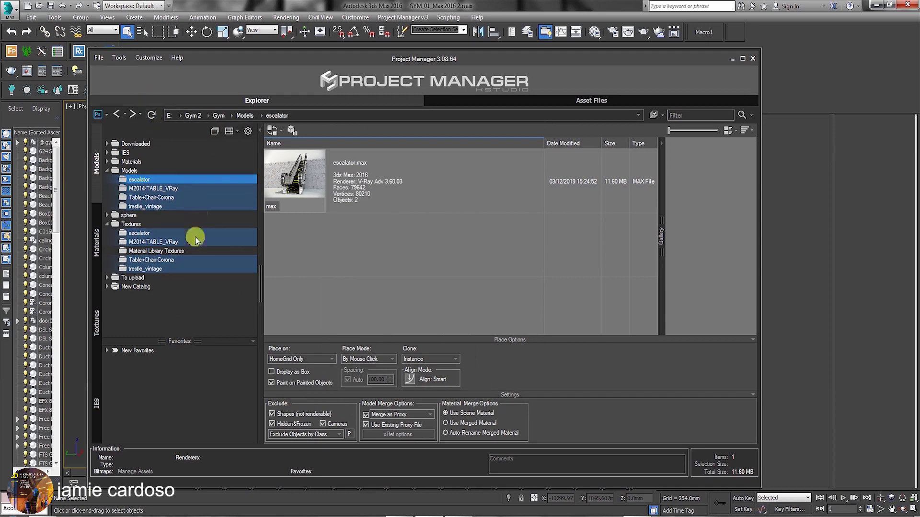
{"action": "left_click", "coordinate": [163, 189]}
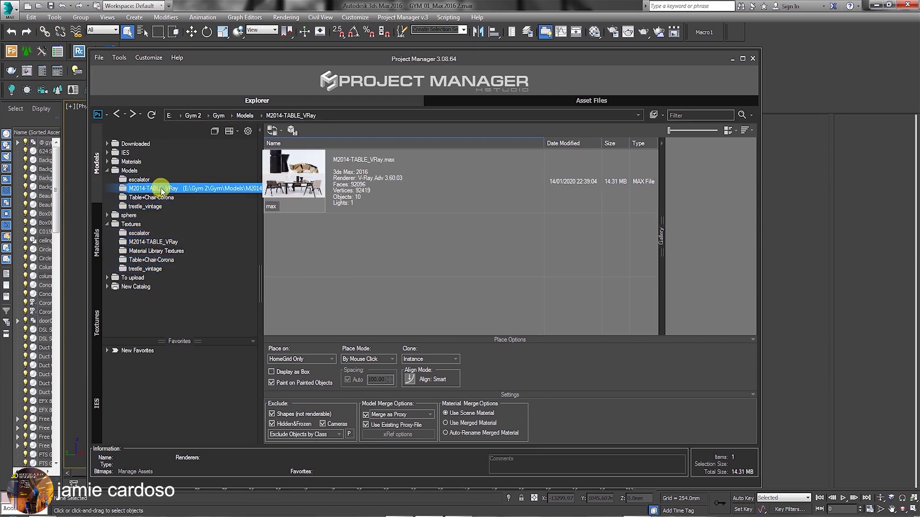
{"action": "left_click", "coordinate": [153, 245]}
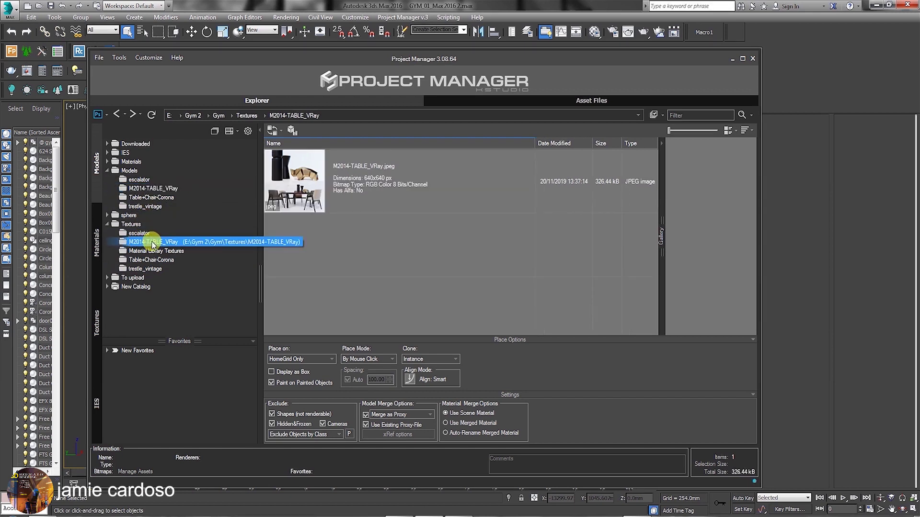
{"action": "left_click", "coordinate": [146, 190]}
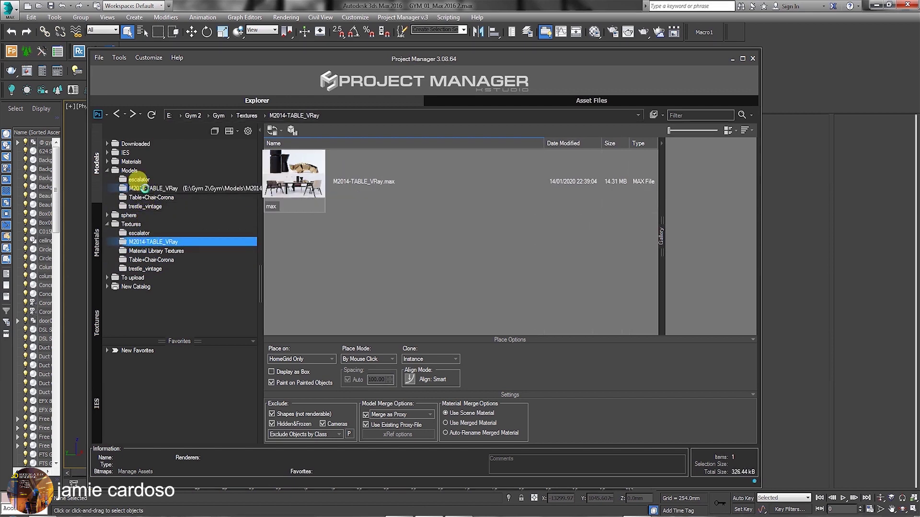
{"action": "left_click", "coordinate": [150, 199]}
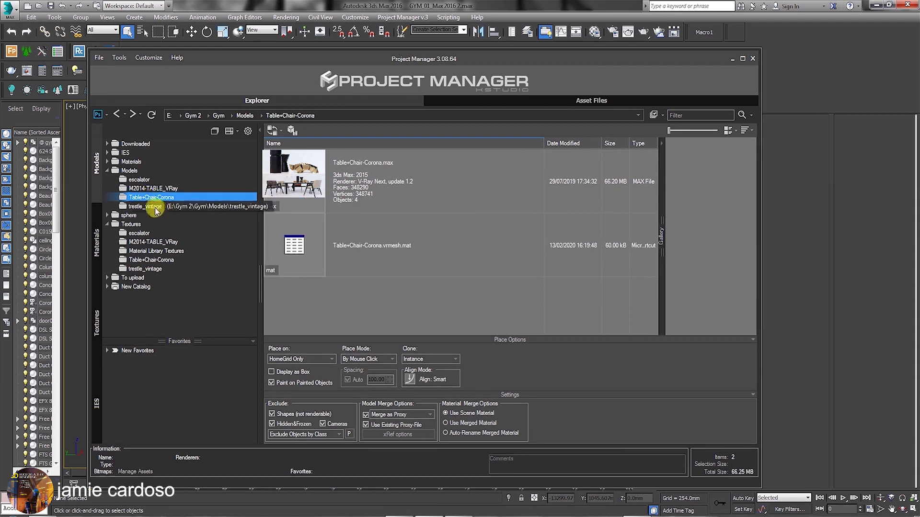
{"action": "left_click", "coordinate": [154, 207]}
{"action": "left_click", "coordinate": [144, 187]}
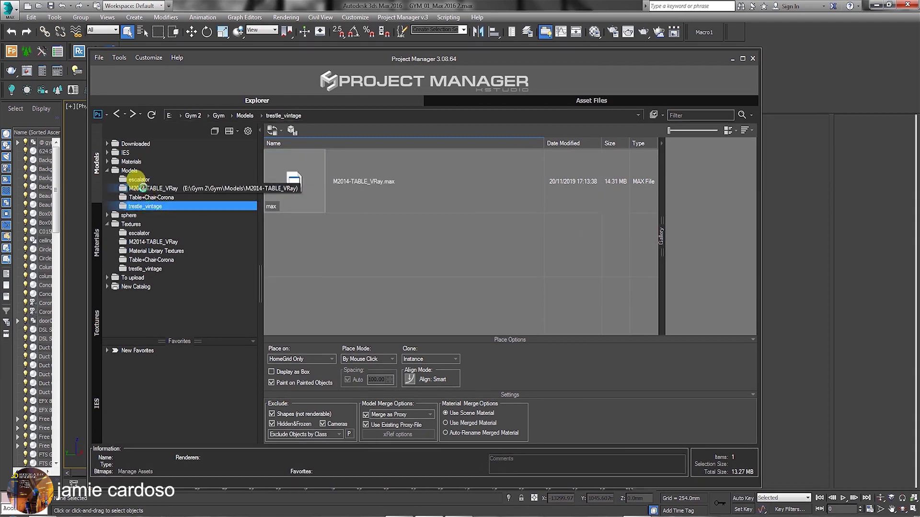
{"action": "left_click", "coordinate": [138, 180]}
{"action": "left_click", "coordinate": [147, 189]}
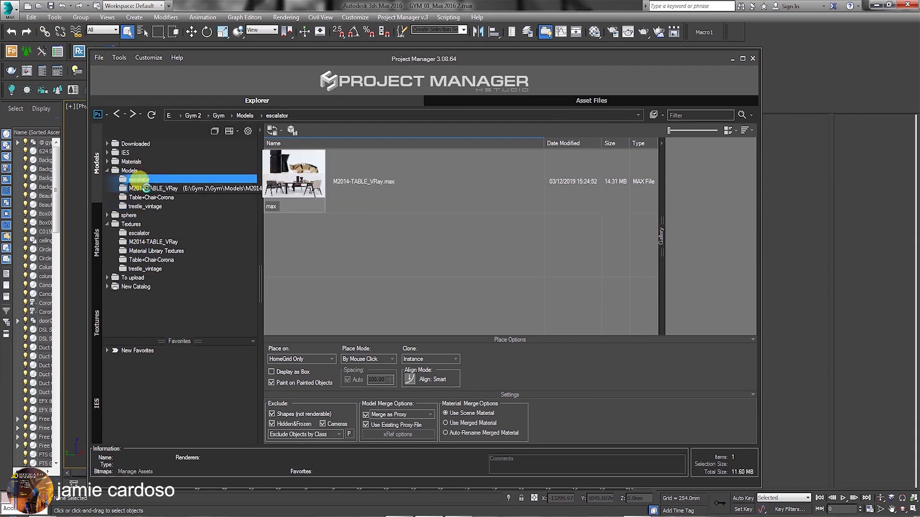
{"action": "left_click", "coordinate": [148, 207]}
{"action": "left_click", "coordinate": [150, 243]}
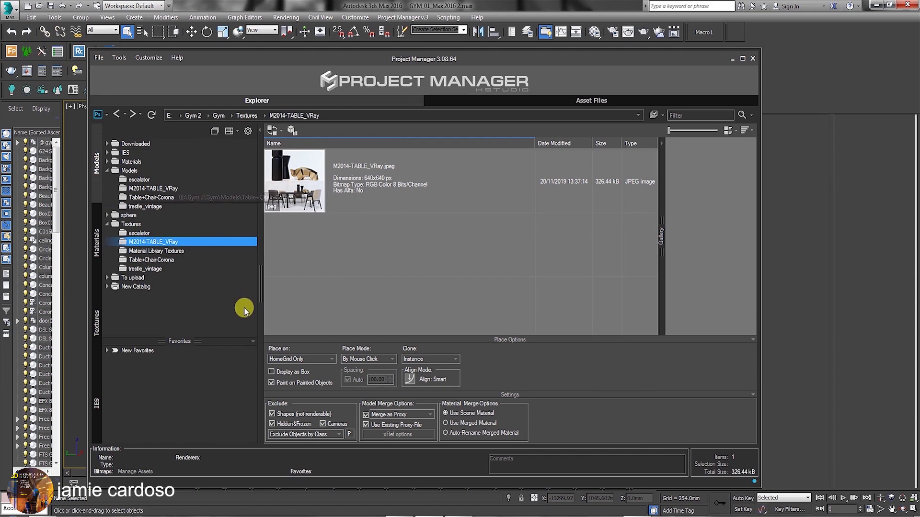
Step: Expand Materials and its ceiling folder to show the ceiling library's material thumbnails
{"action": "left_click", "coordinate": [106, 171]}
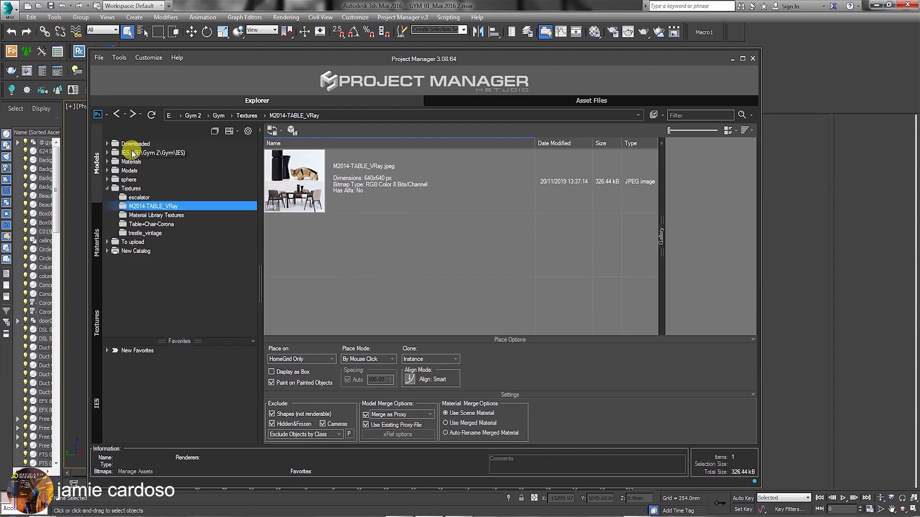
{"action": "left_click", "coordinate": [98, 243]}
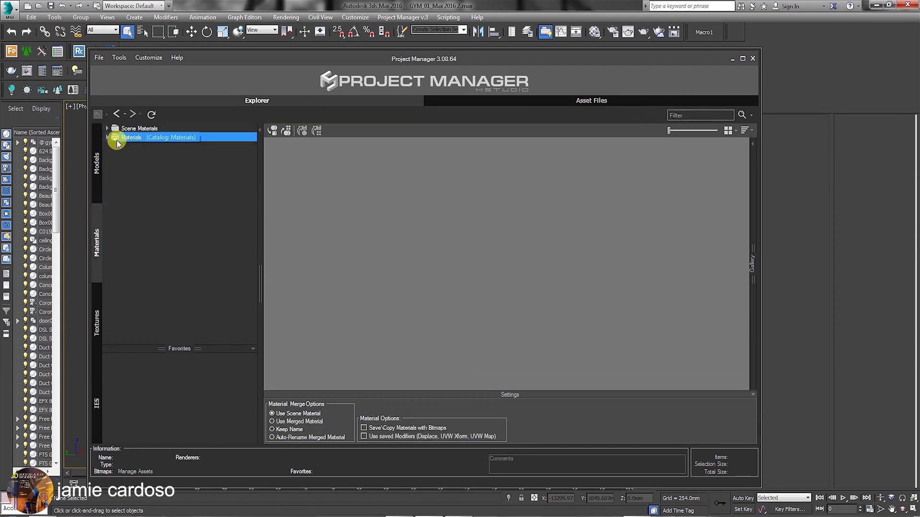
{"action": "left_click", "coordinate": [107, 138]}
{"action": "left_click", "coordinate": [135, 150]}
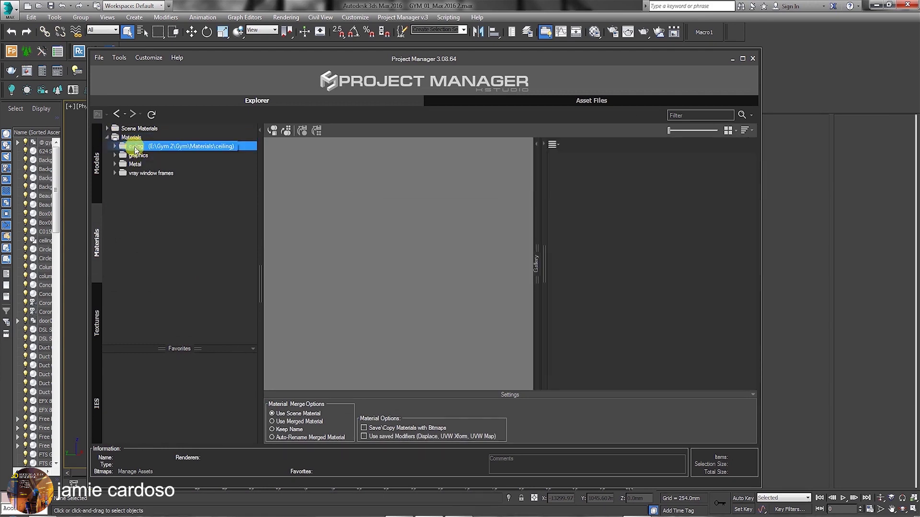
{"action": "left_click", "coordinate": [115, 146]}
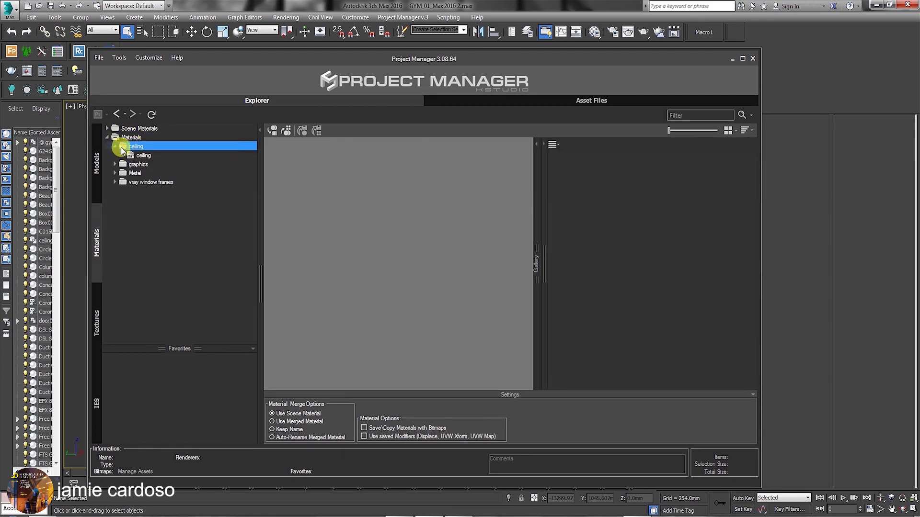
{"action": "left_click", "coordinate": [133, 155]}
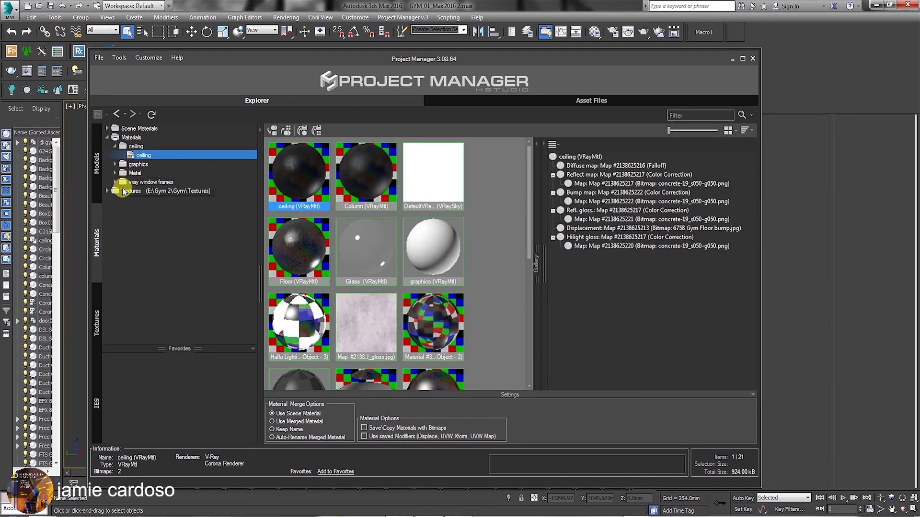
{"action": "left_click", "coordinate": [122, 191]}
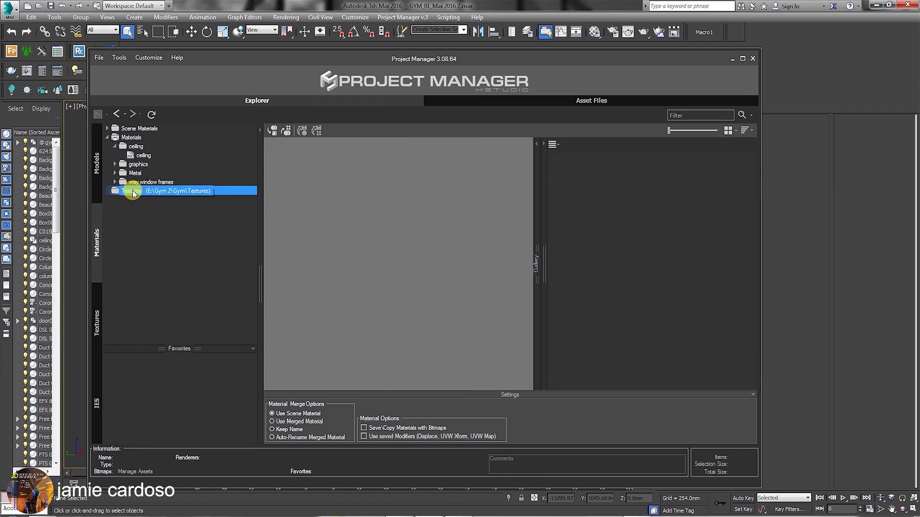
{"action": "right_click", "coordinate": [141, 155]}
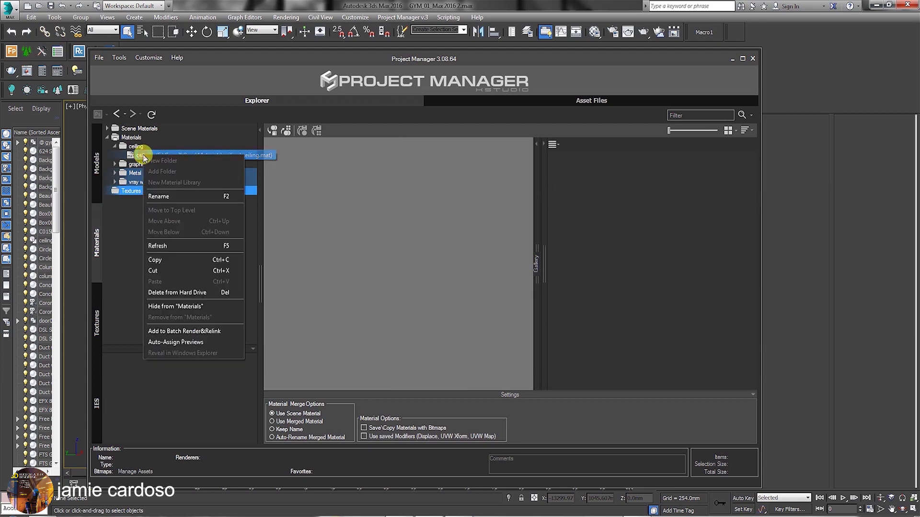
Step: Auto-assign rendered preview thumbnails to all materials in the ceiling library
{"action": "left_click", "coordinate": [174, 342]}
{"action": "left_click", "coordinate": [479, 340]}
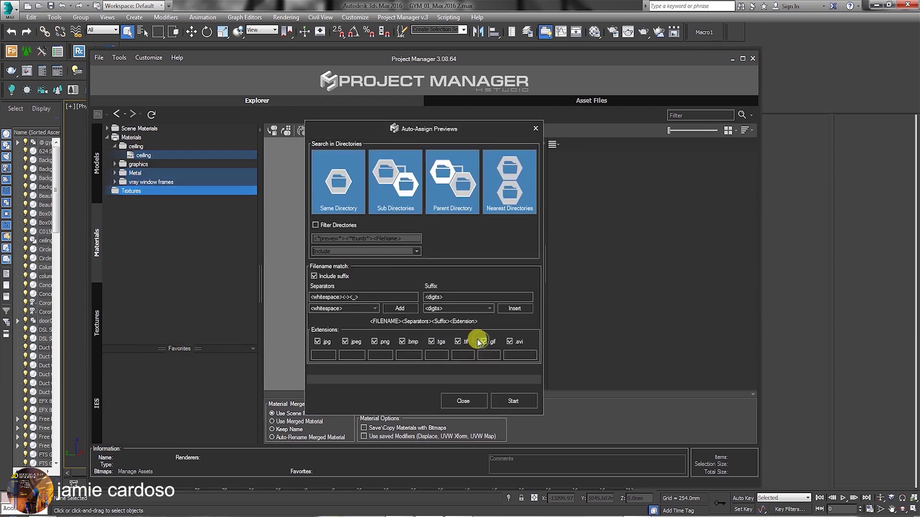
{"action": "left_click", "coordinate": [513, 401]}
{"action": "left_click", "coordinate": [136, 145]}
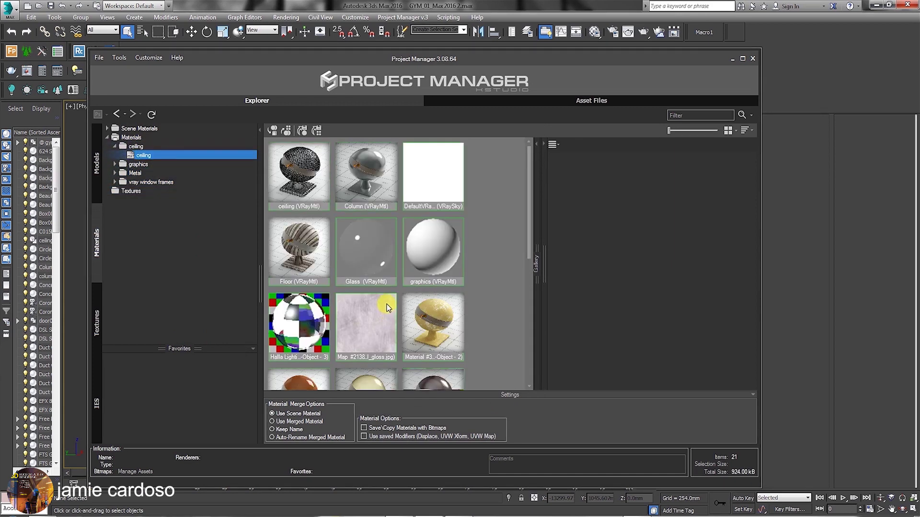
{"action": "left_click", "coordinate": [96, 314]}
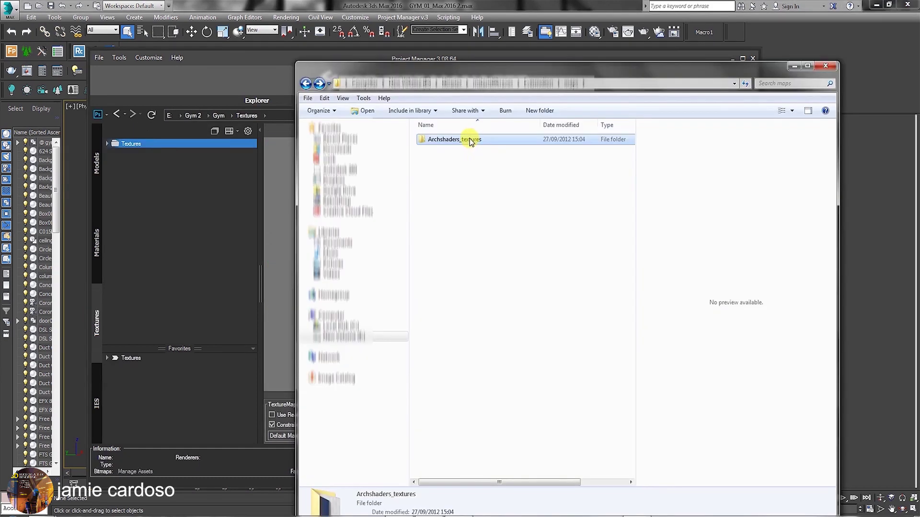
Step: Add Archshaders_textures to the texture catalog, then float and shrink Project Manager
{"action": "left_click_drag", "start_coordinate": [468, 141], "coordinate": [154, 202]}
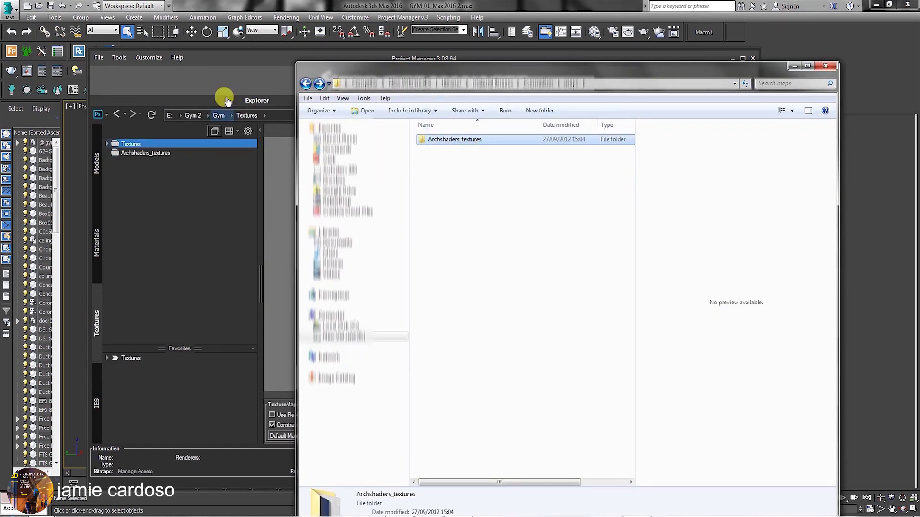
{"action": "left_click", "coordinate": [148, 152]}
{"action": "double_click", "coordinate": [277, 59]}
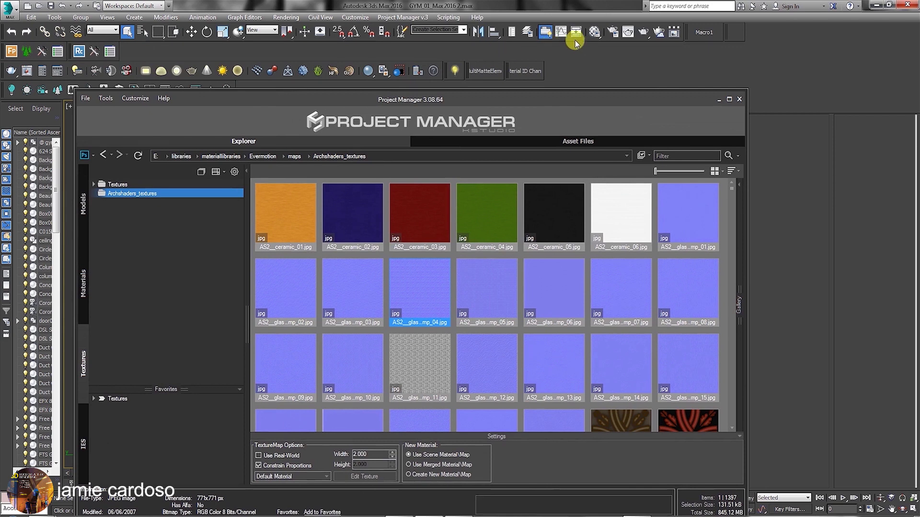
{"action": "left_click_drag", "start_coordinate": [553, 101], "coordinate": [489, 75]}
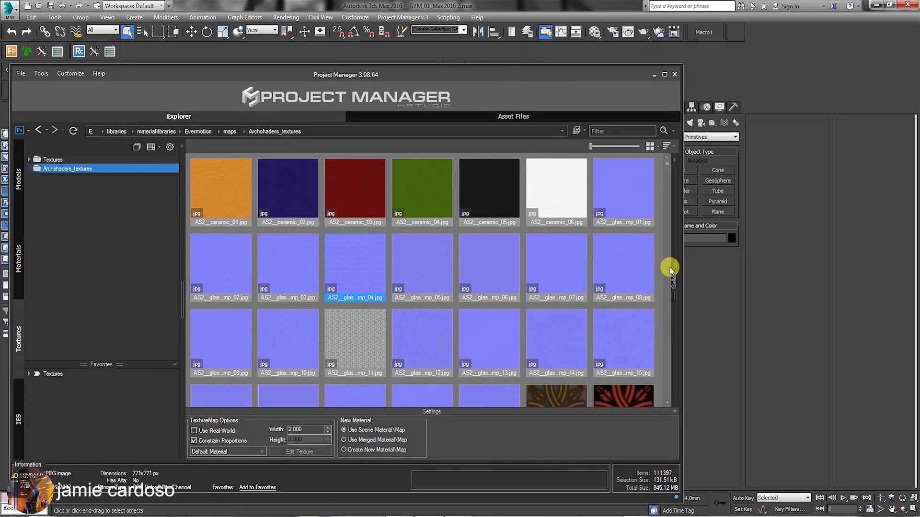
{"action": "left_click_drag", "start_coordinate": [680, 68], "coordinate": [536, 159]}
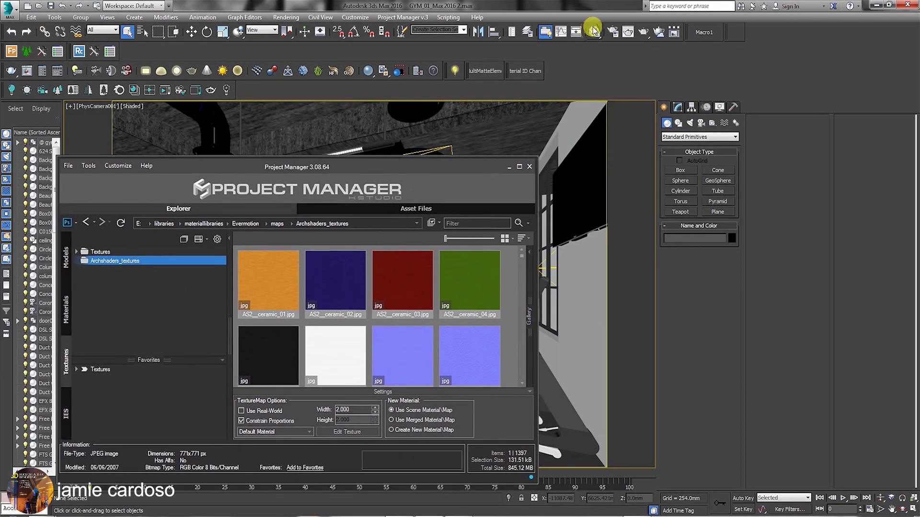
{"action": "left_click", "coordinate": [594, 30]}
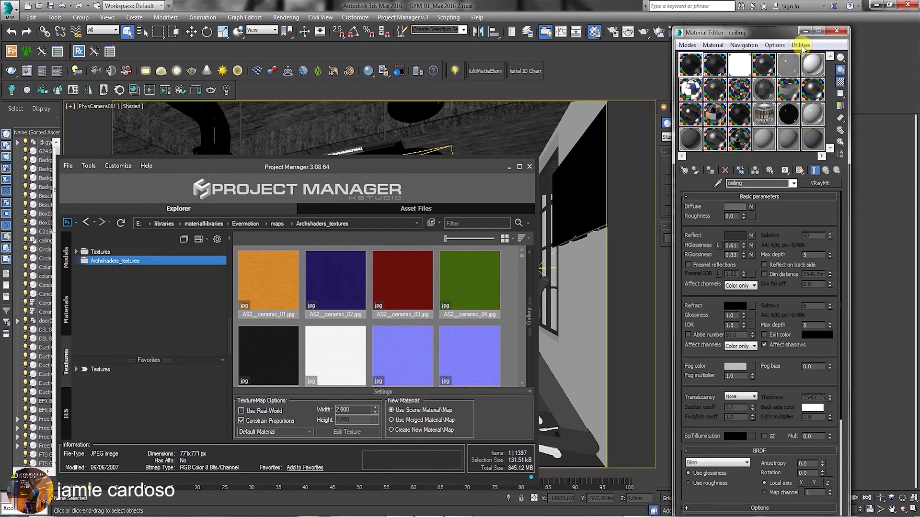
Step: Make an orange material from AS2_ceramic_01.jpg on an empty Material Editor sample slot
{"action": "left_click", "coordinate": [268, 288]}
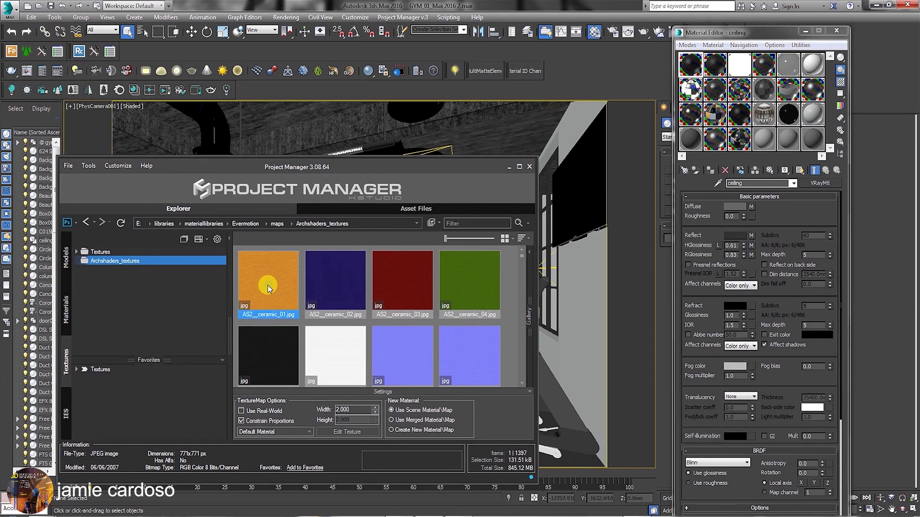
{"action": "left_click_drag", "start_coordinate": [267, 282], "coordinate": [786, 143]}
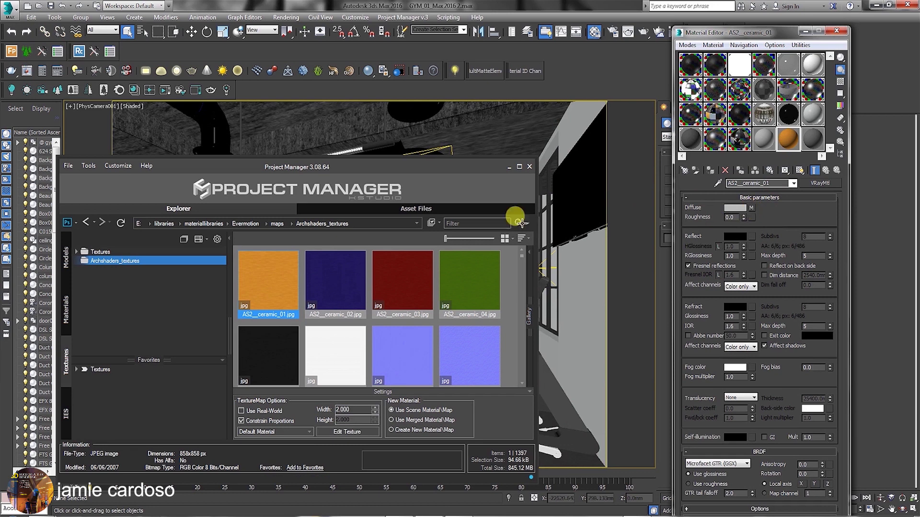
{"action": "left_click", "coordinate": [327, 287]}
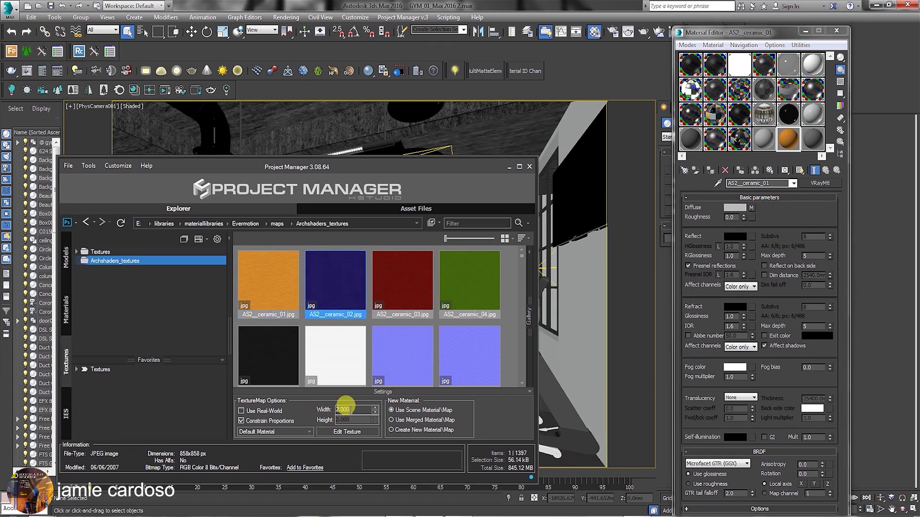
Step: Give AS2_ceramic_02 a 2000 mm proportional real-world width and make it a sample-slot material
{"action": "left_click_drag", "start_coordinate": [344, 405], "coordinate": [318, 403]}
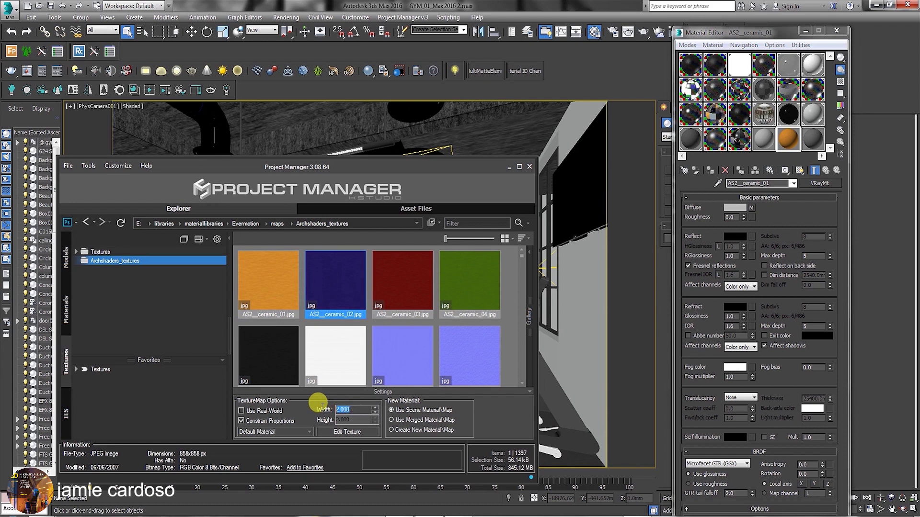
{"action": "left_click", "coordinate": [242, 421]}
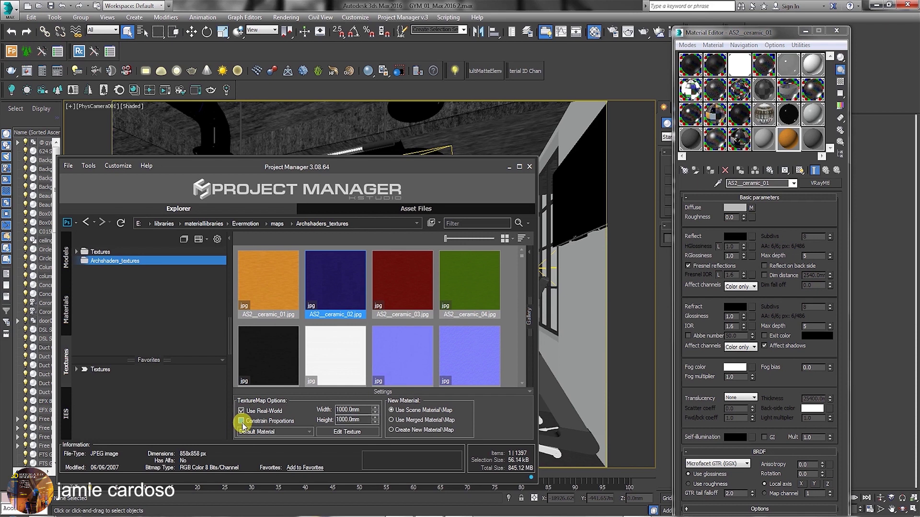
{"action": "left_click", "coordinate": [336, 408]}
{"action": "type", "text": "2000"}
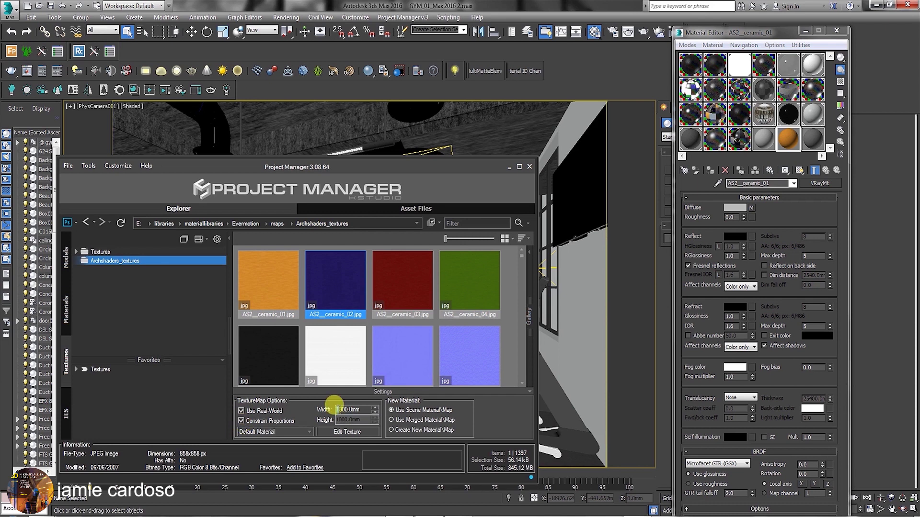
{"action": "left_click", "coordinate": [292, 432]}
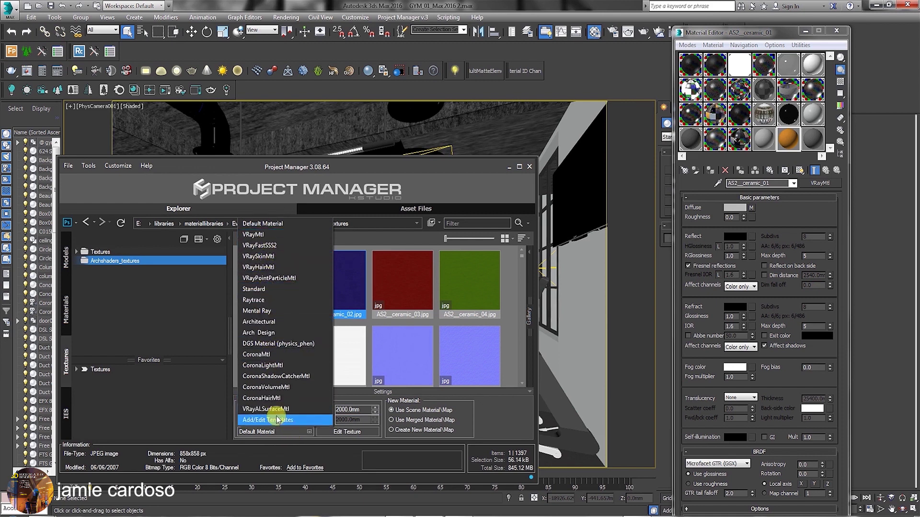
{"action": "left_click", "coordinate": [252, 171]}
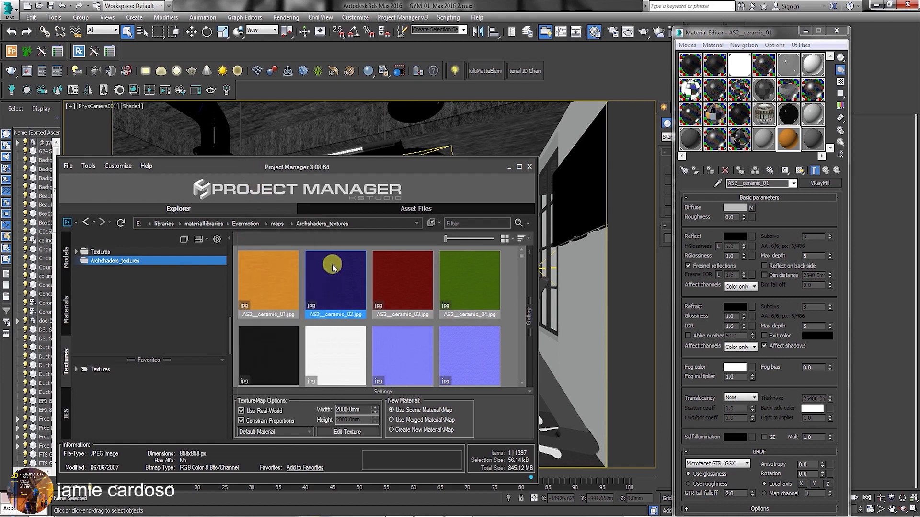
{"action": "left_click_drag", "start_coordinate": [333, 267], "coordinate": [813, 139]}
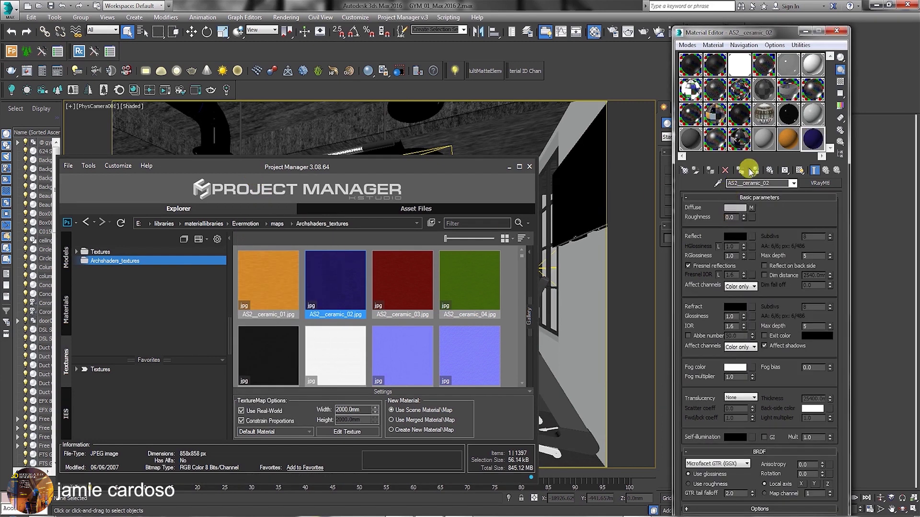
{"action": "left_click", "coordinate": [754, 205]}
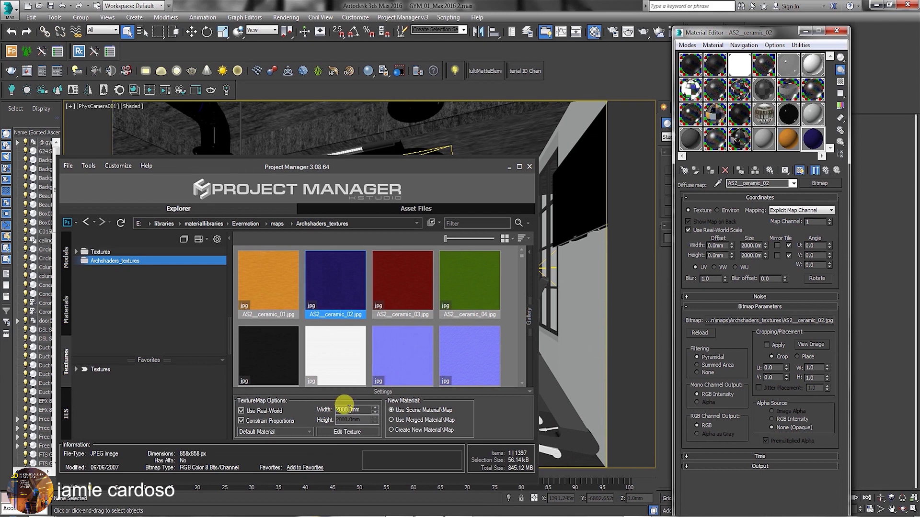
Step: Return to the material's basic parameters and move the asset manager window higher
{"action": "left_click", "coordinate": [815, 170]}
{"action": "left_click", "coordinate": [100, 252]}
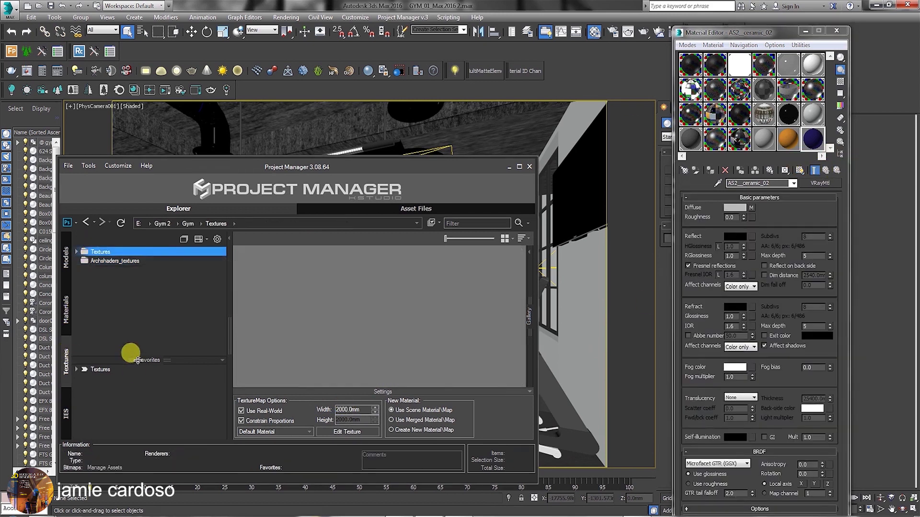
{"action": "left_click_drag", "start_coordinate": [320, 167], "coordinate": [405, 129]}
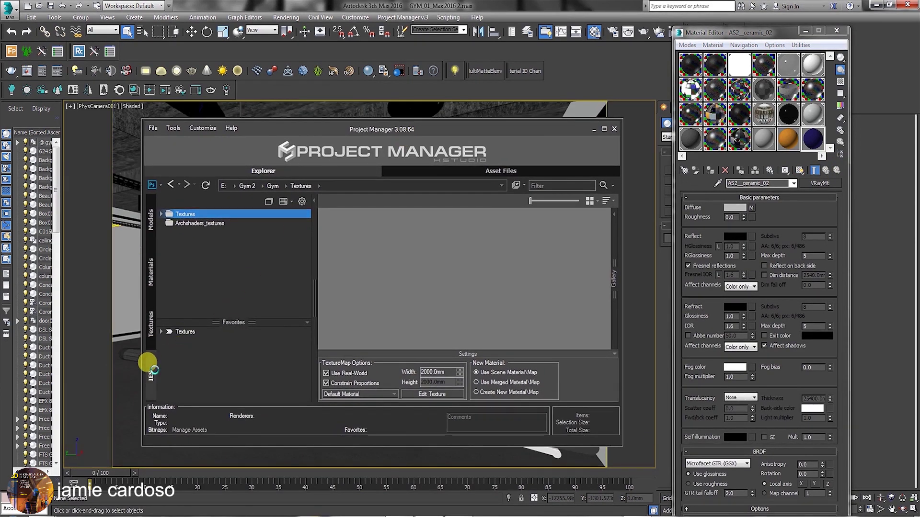
Step: Preview the IES profiles at about 7327 K with a shorter light distance
{"action": "left_click", "coordinate": [152, 369]}
{"action": "left_click", "coordinate": [343, 252]}
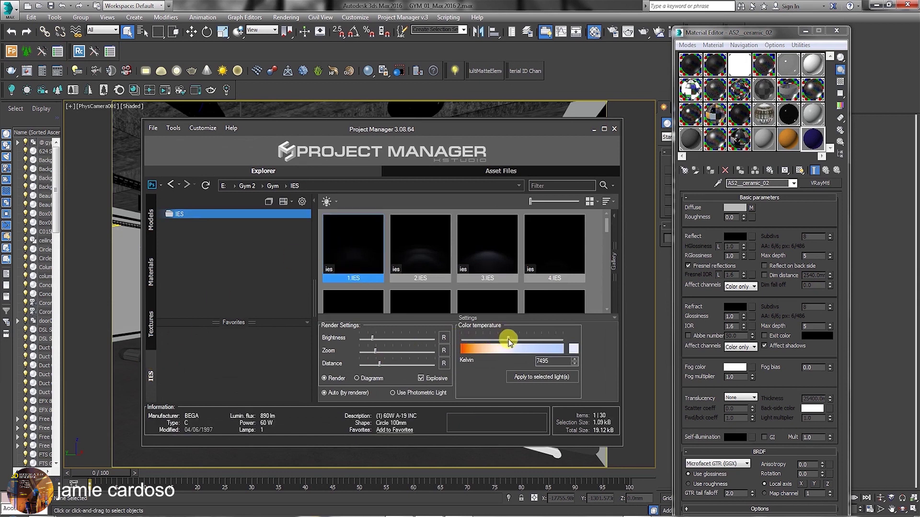
{"action": "left_click_drag", "start_coordinate": [481, 338], "coordinate": [523, 340]}
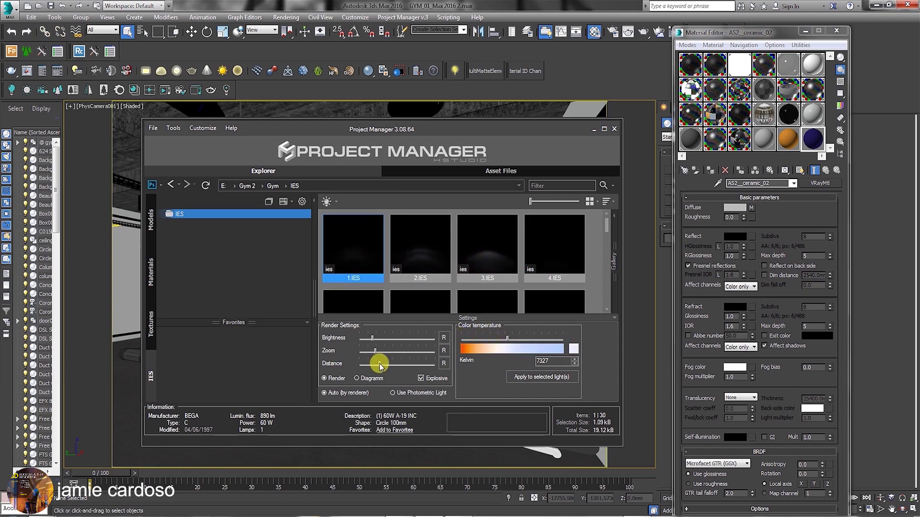
{"action": "mouse_move", "coordinate": [379, 363]}
{"action": "left_mouse_down"}
{"action": "mouse_move", "coordinate": [377, 350]}
{"action": "mouse_move", "coordinate": [409, 340]}
{"action": "mouse_move", "coordinate": [387, 340]}
{"action": "left_mouse_up"}
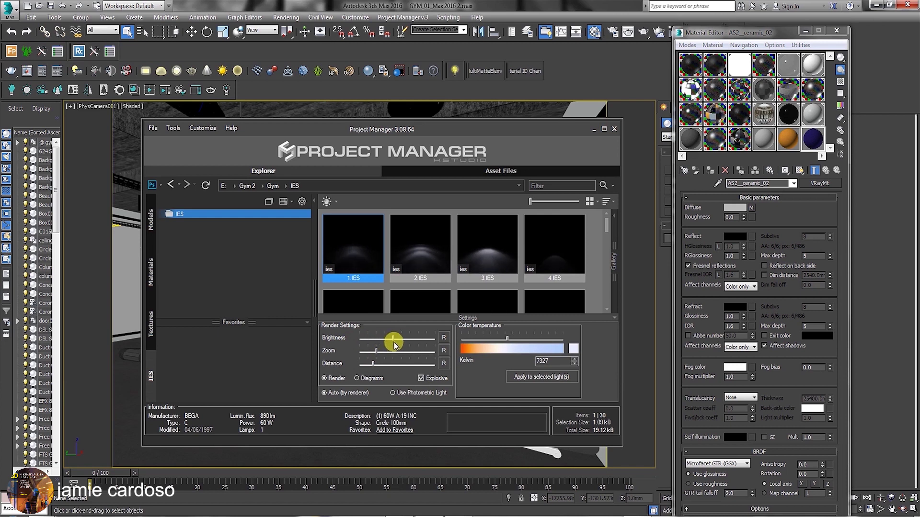
{"action": "left_click", "coordinate": [356, 379]}
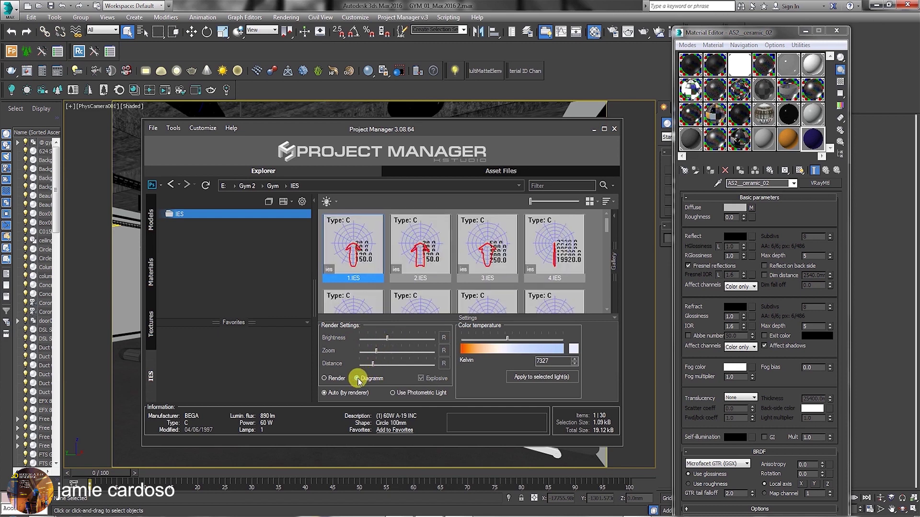
{"action": "left_click", "coordinate": [324, 378]}
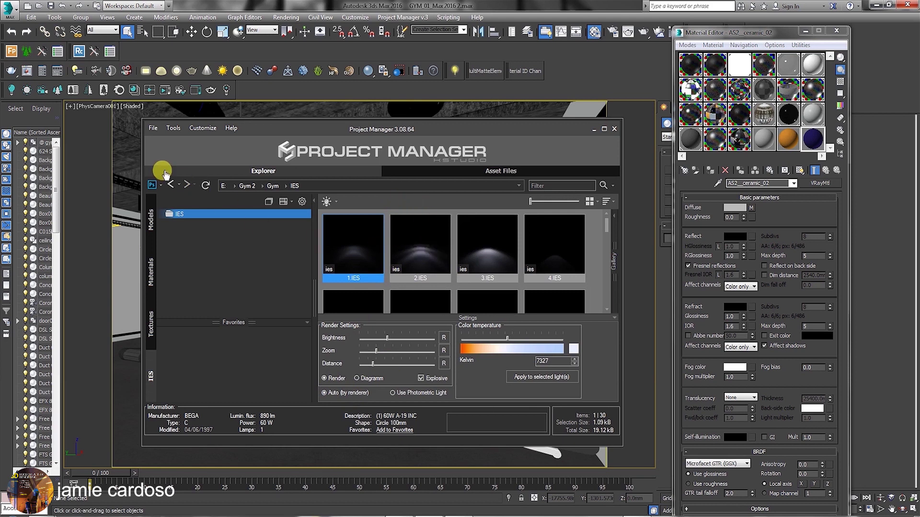
Step: Paint 1.IES lights 002–007 across the gym floor using smart alignment
{"action": "left_click_drag", "start_coordinate": [350, 132], "coordinate": [505, 104]}
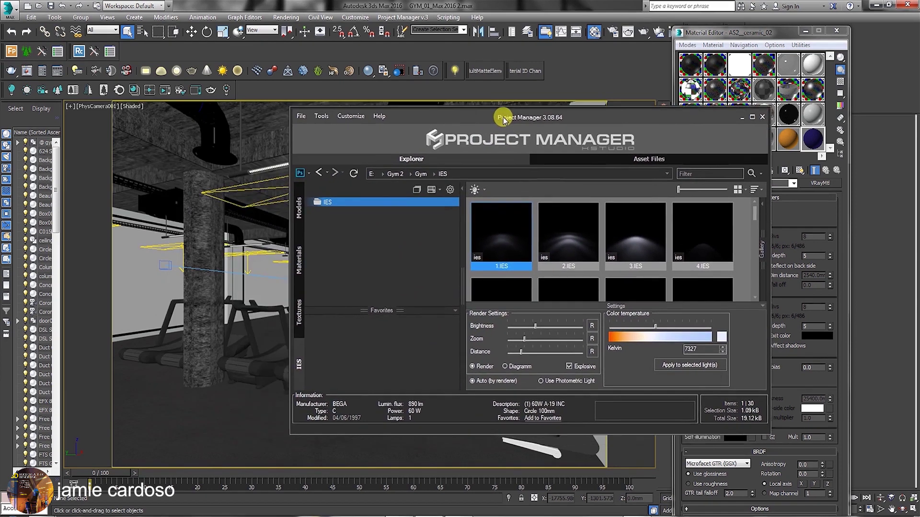
{"action": "mouse_move", "coordinate": [506, 208]}
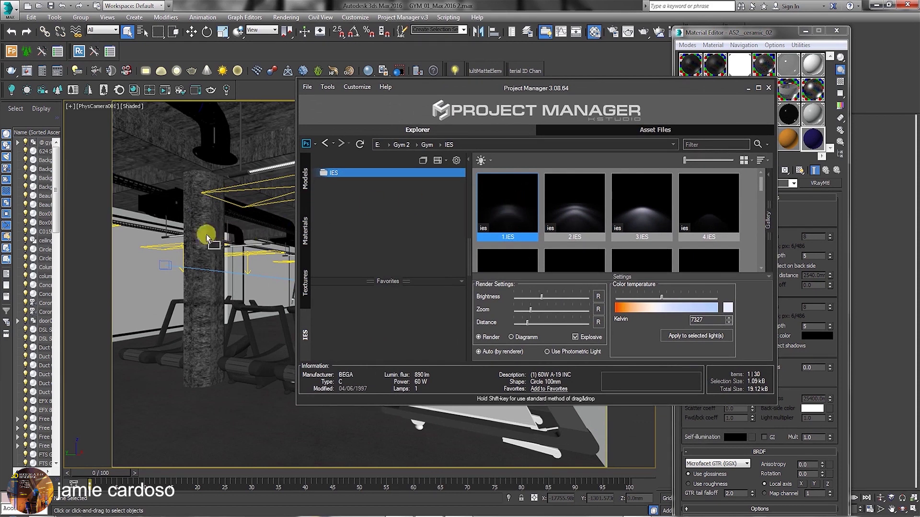
{"action": "left_click_drag", "start_coordinate": [514, 207], "coordinate": [180, 237]}
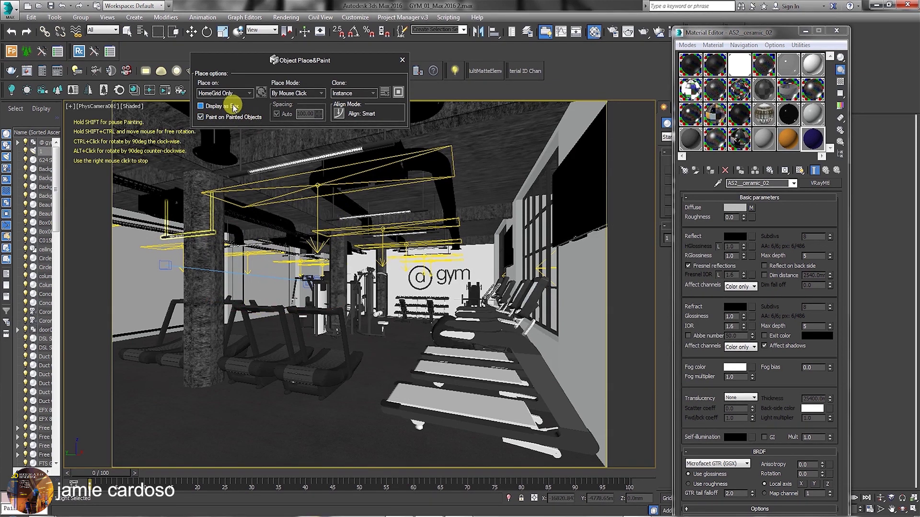
{"action": "left_click", "coordinate": [341, 114]}
{"action": "left_click", "coordinate": [342, 114]}
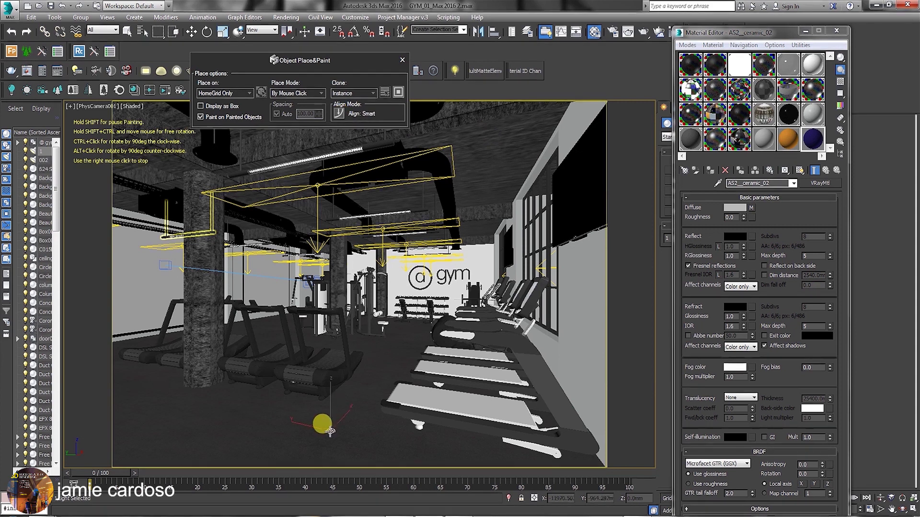
{"action": "left_click_drag", "start_coordinate": [349, 423], "coordinate": [418, 328]}
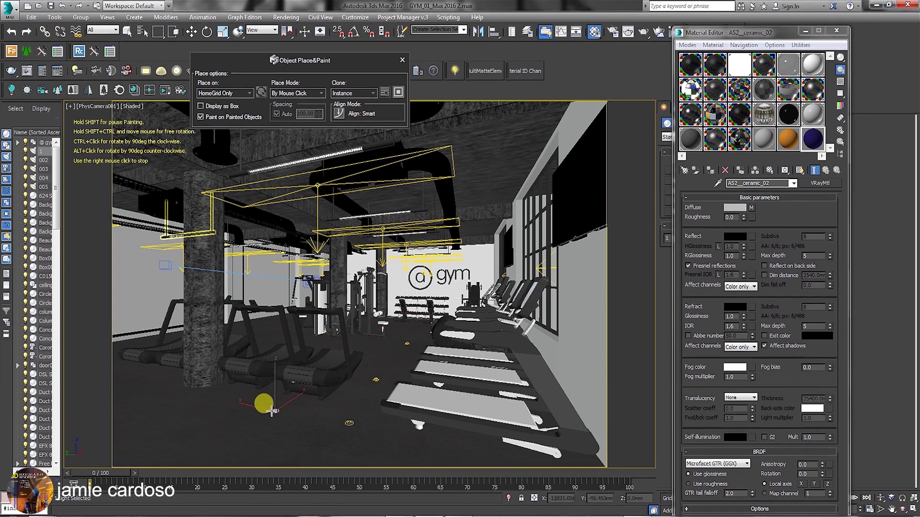
{"action": "left_click", "coordinate": [240, 404]}
{"action": "left_click", "coordinate": [118, 369]}
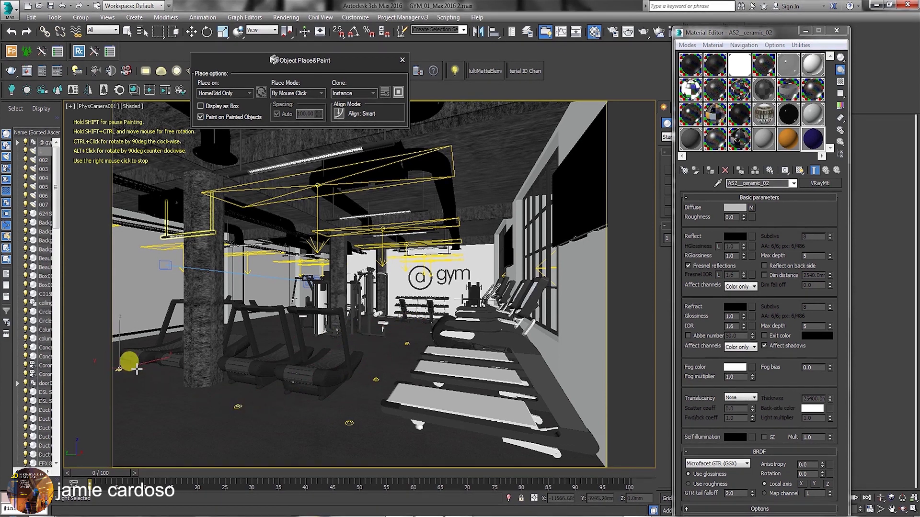
{"action": "right_click", "coordinate": [202, 375]}
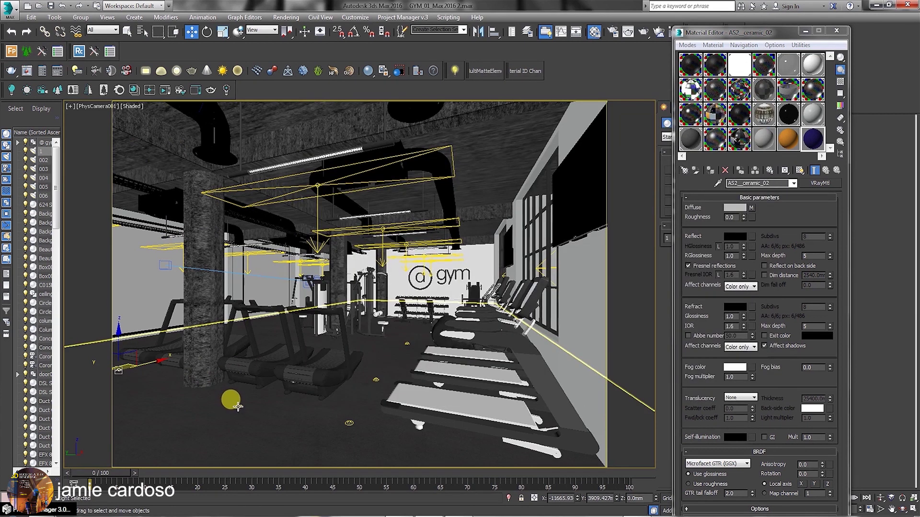
Step: Filter selection to Lights, lift the painted lights to Z 3797 mm, and restore Project Manager
{"action": "left_click", "coordinate": [105, 29]}
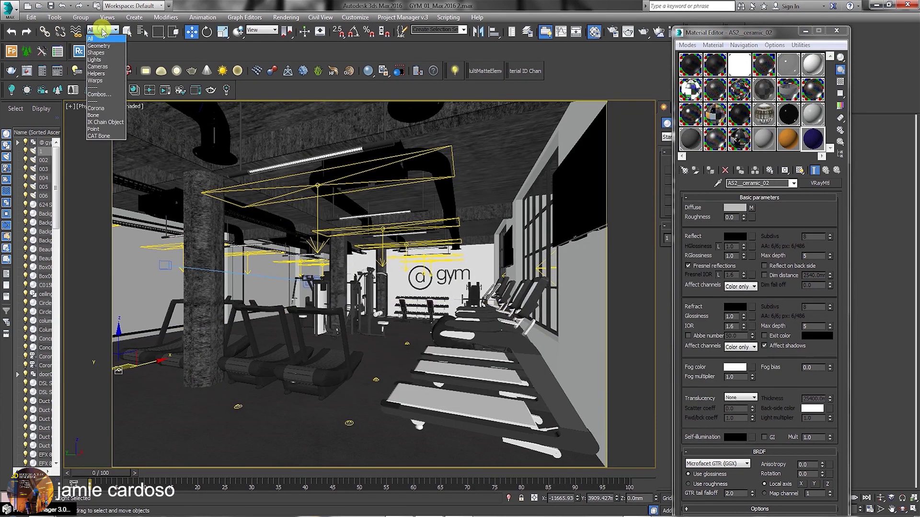
{"action": "left_click", "coordinate": [100, 64]}
{"action": "left_click", "coordinate": [237, 405]}
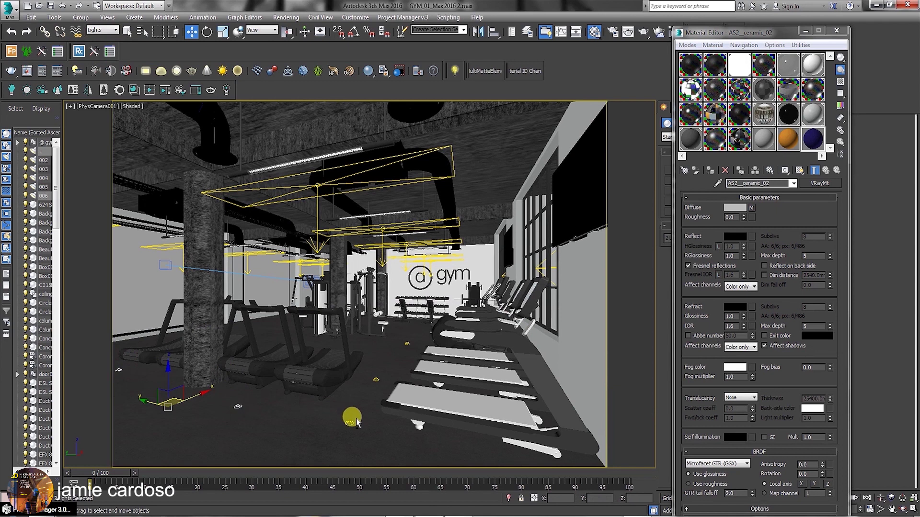
{"action": "mouse_move", "coordinate": [358, 423]}
{"action": "left_mouse_down"}
{"action": "mouse_move", "coordinate": [328, 144]}
{"action": "mouse_move", "coordinate": [427, 188]}
{"action": "left_mouse_up"}
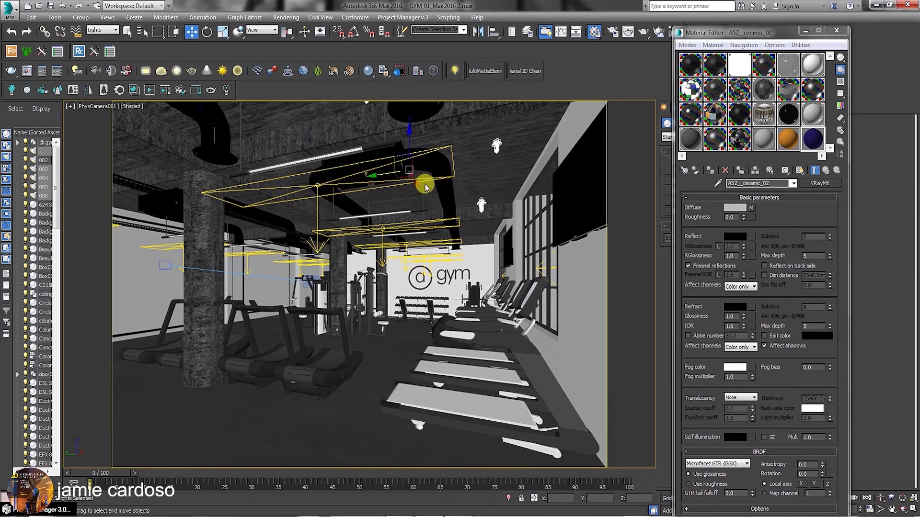
{"action": "right_click", "coordinate": [47, 512]}
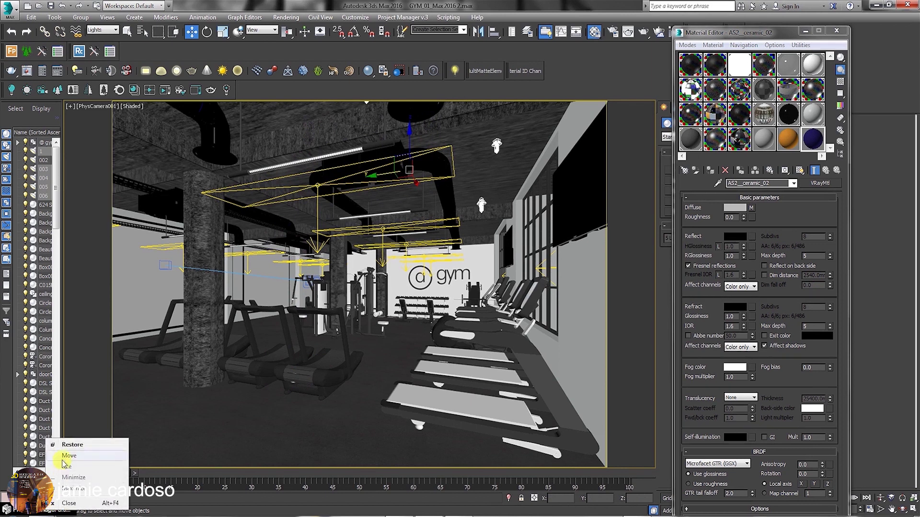
{"action": "left_click", "coordinate": [79, 446]}
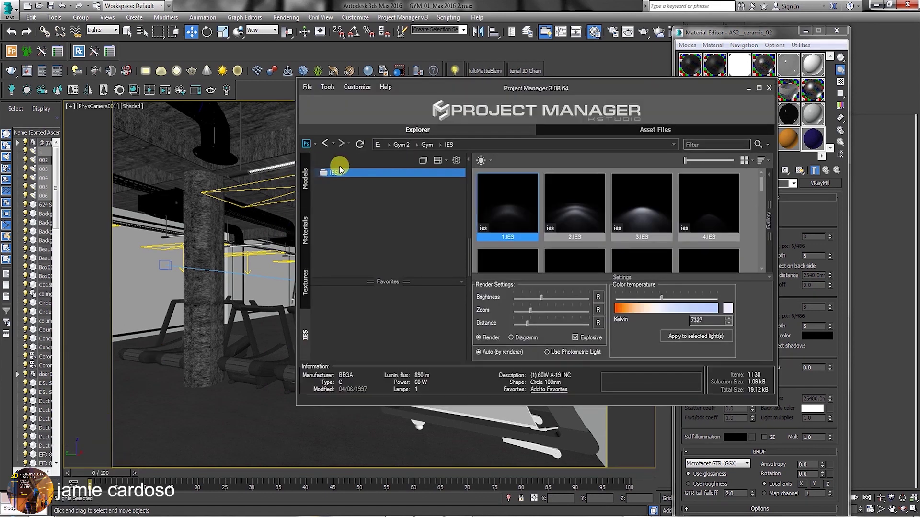
Step: Replace the selected lights and all their instances with the 3.IES profile
{"action": "left_click", "coordinate": [644, 205]}
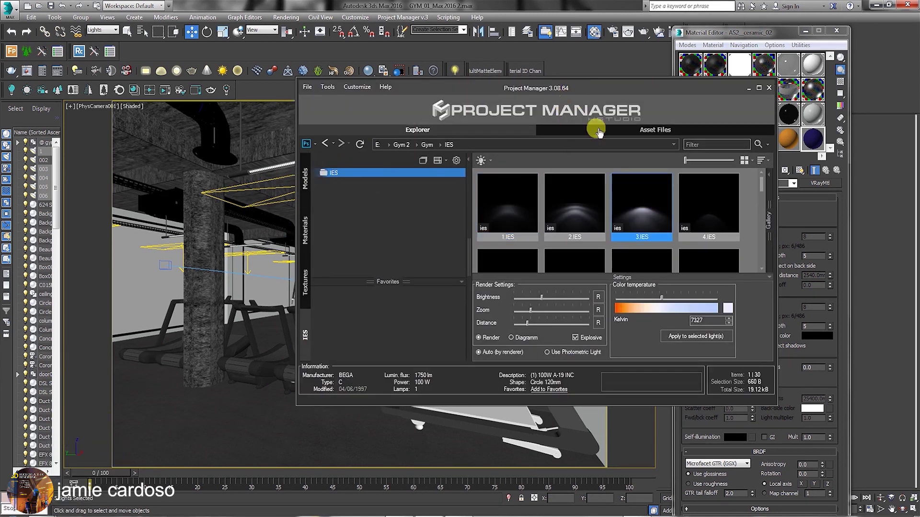
{"action": "right_click", "coordinate": [633, 197]}
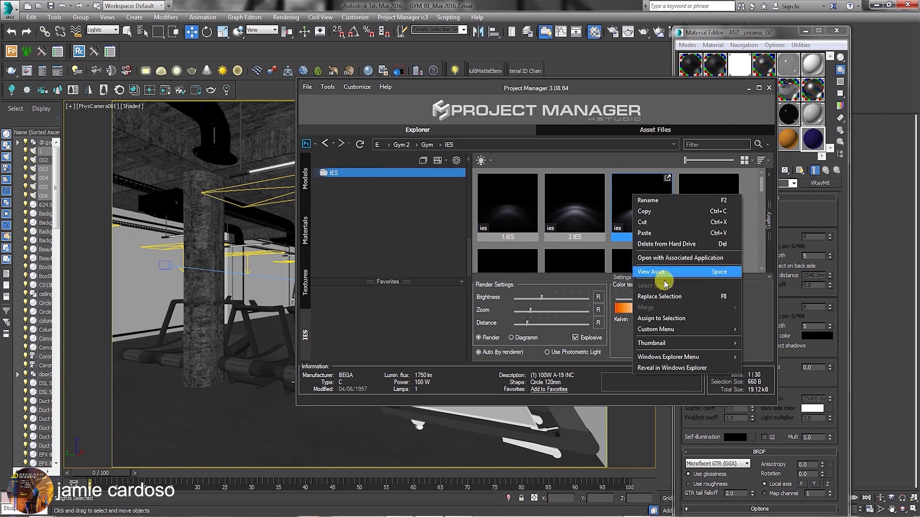
{"action": "left_click", "coordinate": [654, 297]}
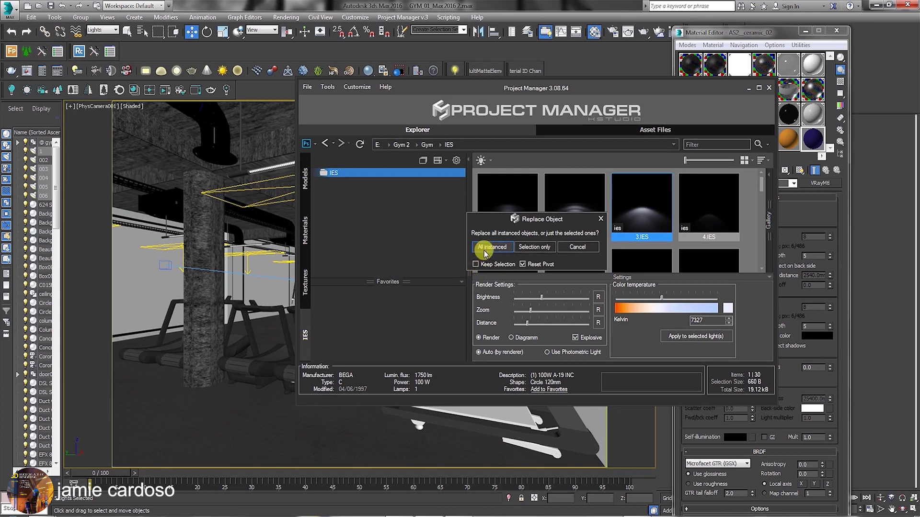
{"action": "left_click", "coordinate": [507, 248]}
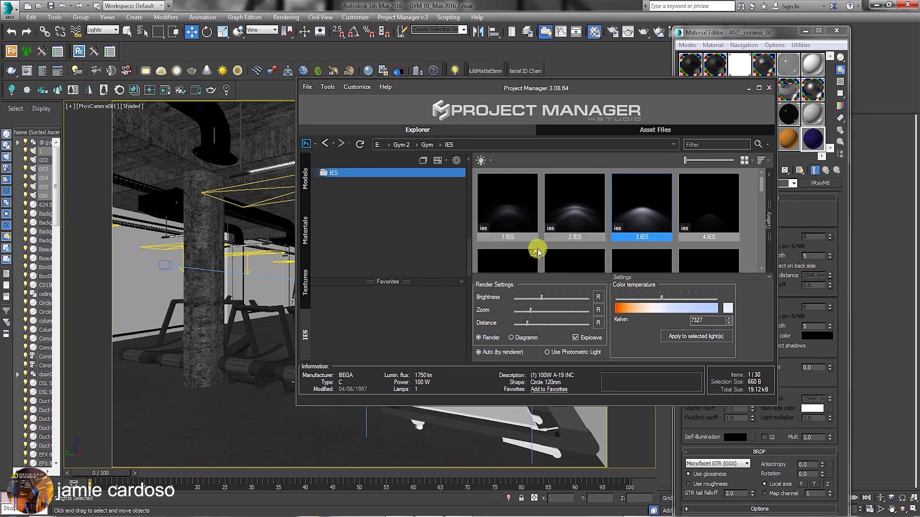
Step: Swap just the selected lights to 16.ies, repositioning Project Manager around the scene
{"action": "left_click_drag", "start_coordinate": [548, 103], "coordinate": [330, 347]}
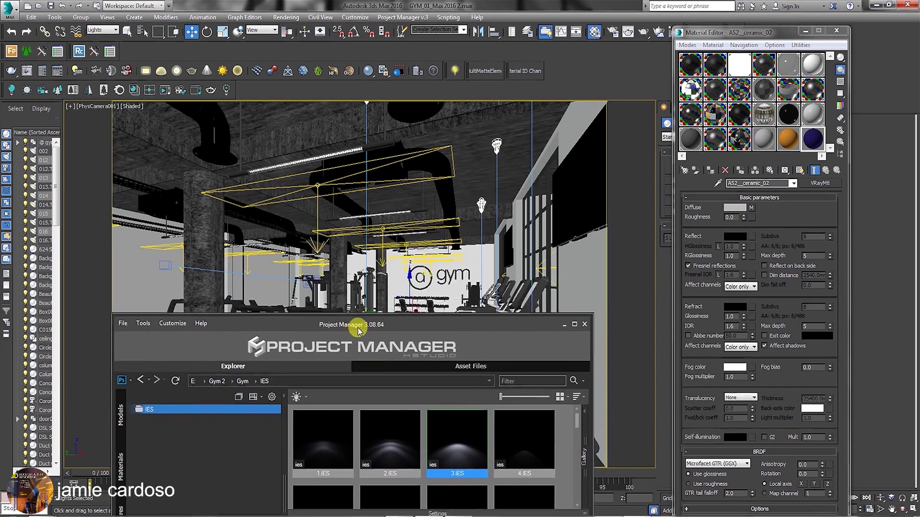
{"action": "left_click_drag", "start_coordinate": [405, 325], "coordinate": [754, 260]}
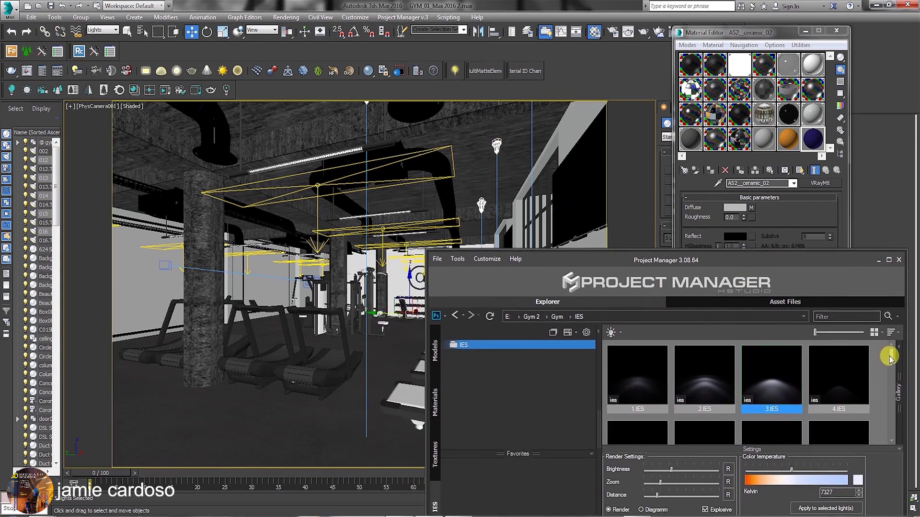
{"action": "left_click_drag", "start_coordinate": [890, 354], "coordinate": [887, 393]}
{"action": "left_click", "coordinate": [838, 372]}
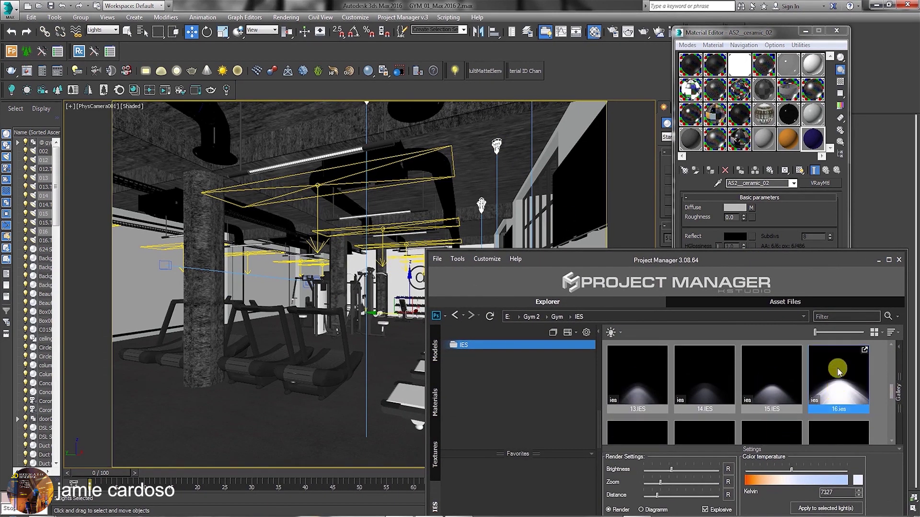
{"action": "right_click", "coordinate": [838, 371]}
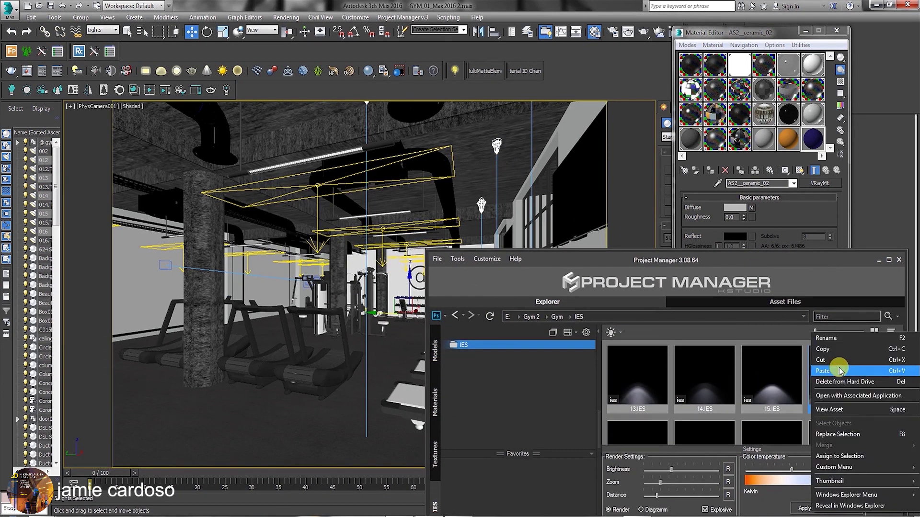
{"action": "left_click", "coordinate": [841, 436]}
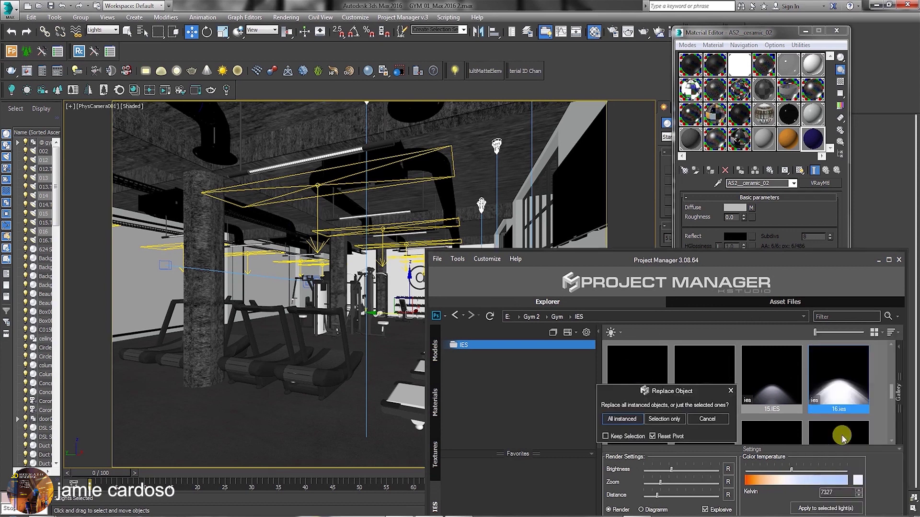
{"action": "left_click", "coordinate": [663, 421]}
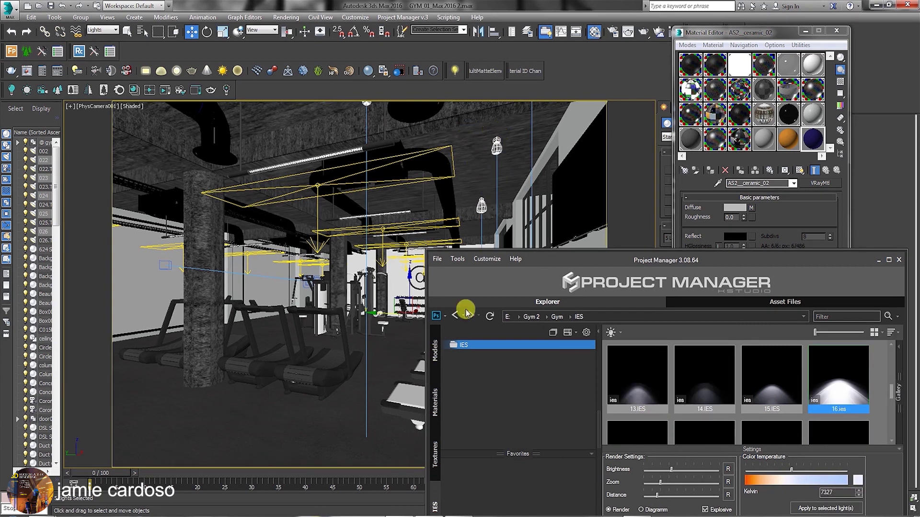
{"action": "left_click_drag", "start_coordinate": [563, 259], "coordinate": [349, 207]}
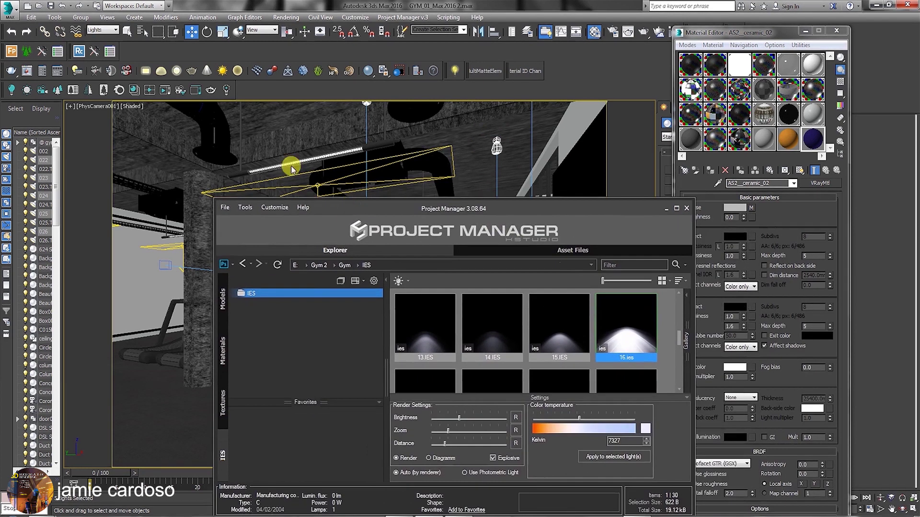
{"action": "left_click_drag", "start_coordinate": [429, 207], "coordinate": [365, 139]}
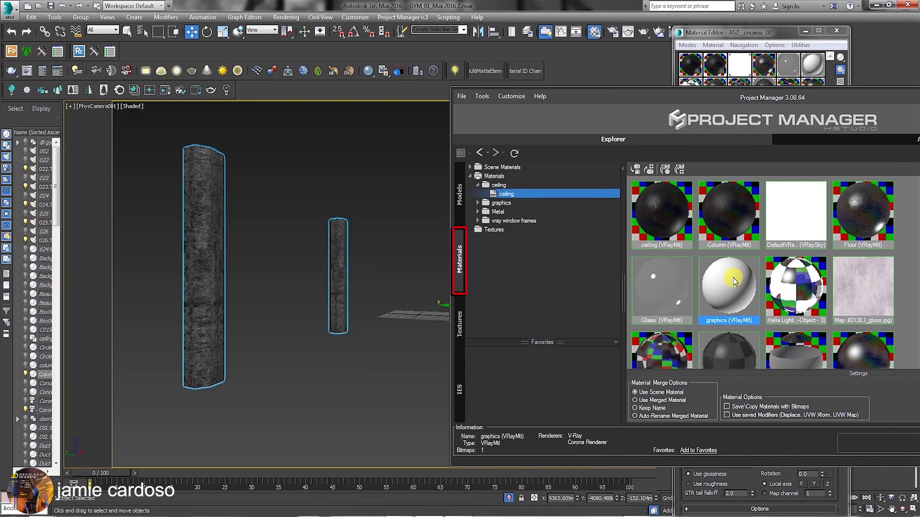
Step: Apply the ceiling concrete VRayMtl from Project Manager's Materials tab to the gym columns
{"action": "left_click_drag", "start_coordinate": [734, 280], "coordinate": [206, 278]}
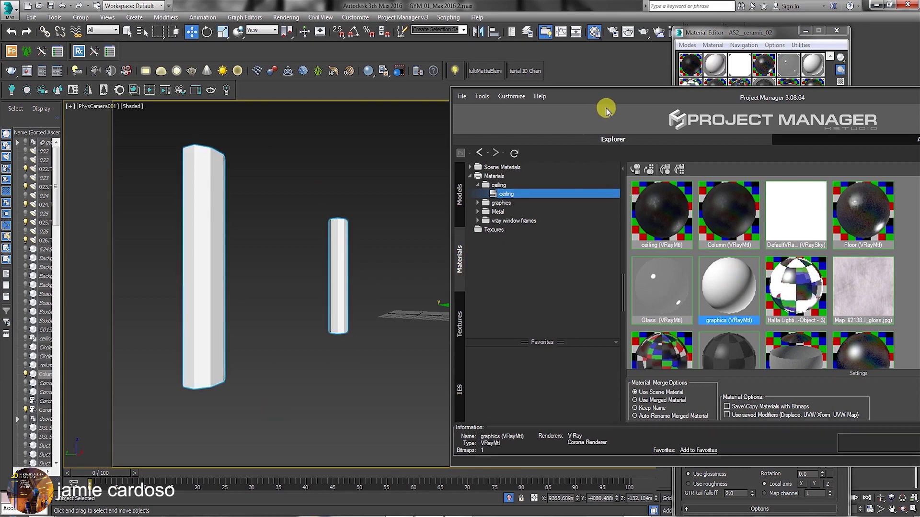
{"action": "left_click_drag", "start_coordinate": [601, 101], "coordinate": [480, 262]}
{"action": "left_click", "coordinate": [715, 64]}
{"action": "left_click_drag", "start_coordinate": [532, 381], "coordinate": [203, 244]}
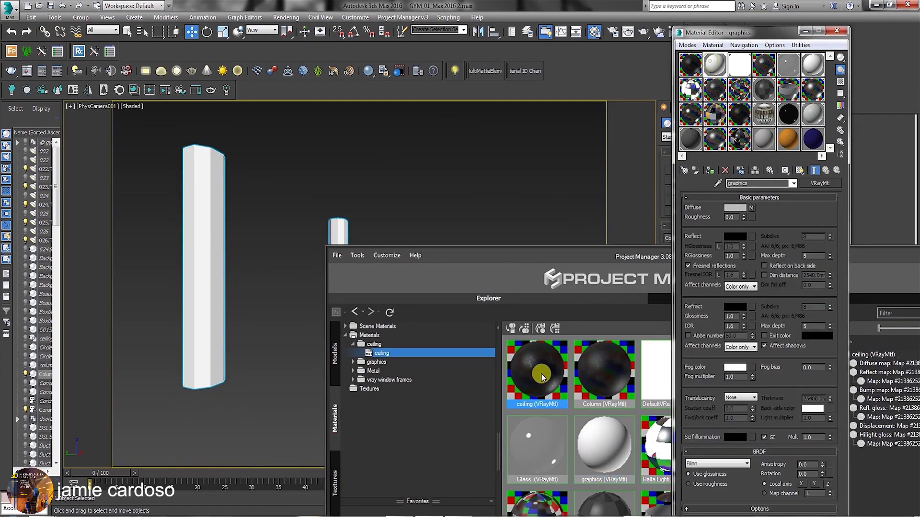
{"action": "left_click_drag", "start_coordinate": [647, 257], "coordinate": [551, 82]}
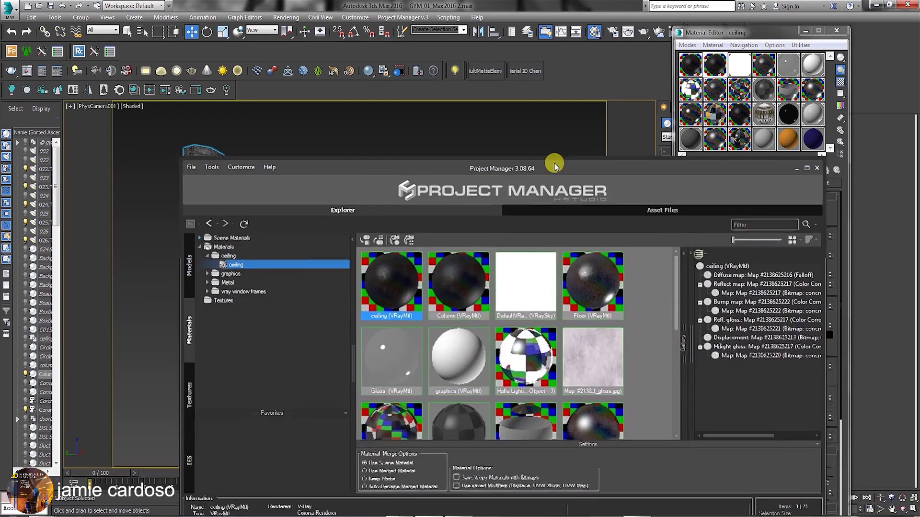
{"action": "left_click", "coordinate": [250, 160]}
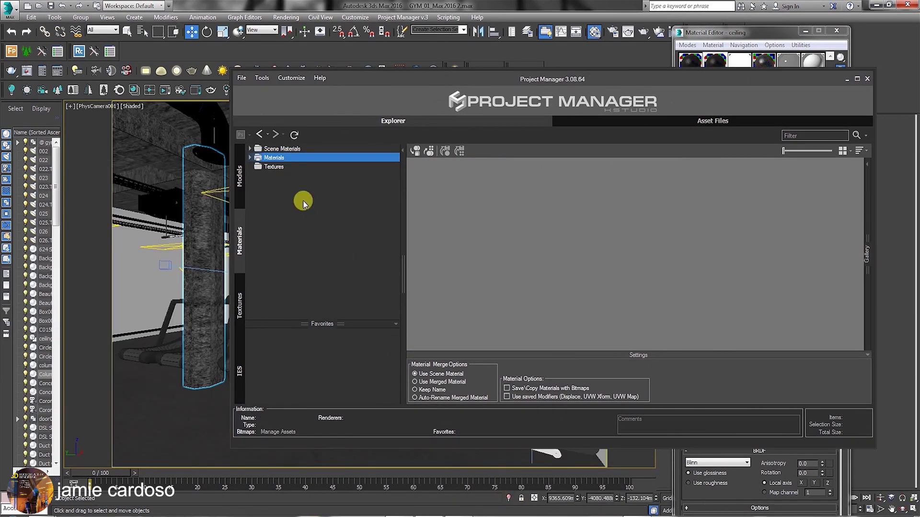
Step: Browse Project Manager's Models > escalator folder and select escalator.max
{"action": "left_click", "coordinate": [240, 176]}
{"action": "left_click_drag", "start_coordinate": [413, 76], "coordinate": [514, 57]}
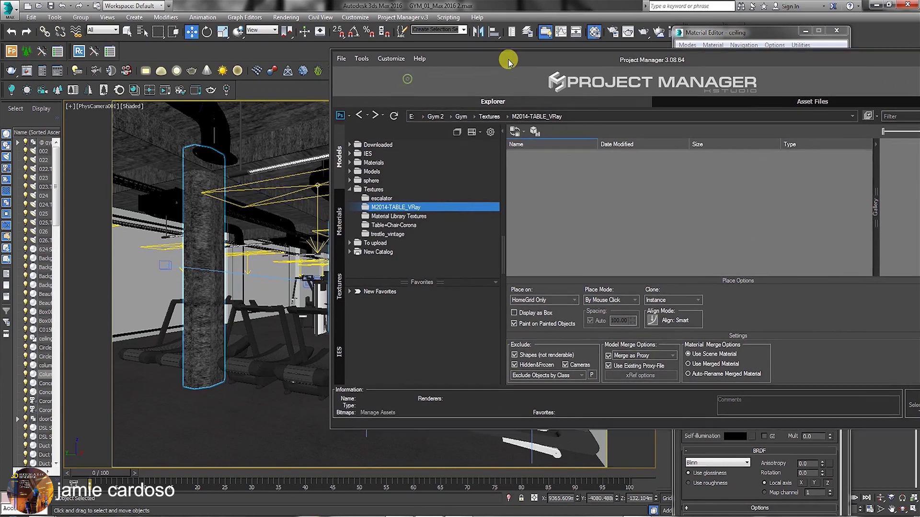
{"action": "left_click", "coordinate": [374, 170]}
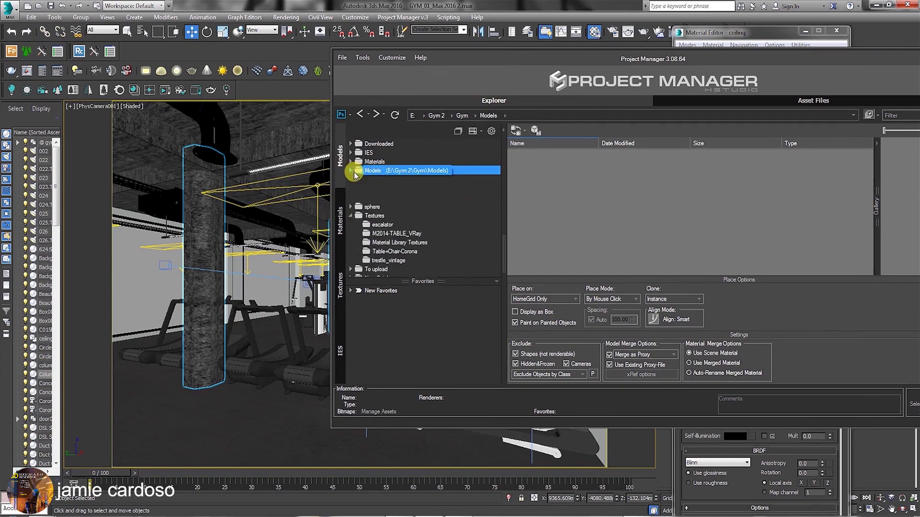
{"action": "left_click", "coordinate": [382, 179]}
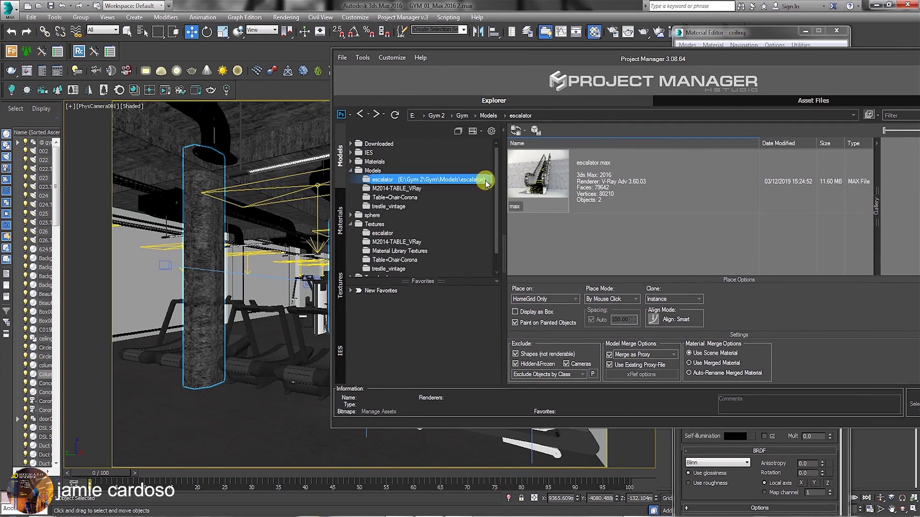
{"action": "left_click", "coordinate": [598, 176]}
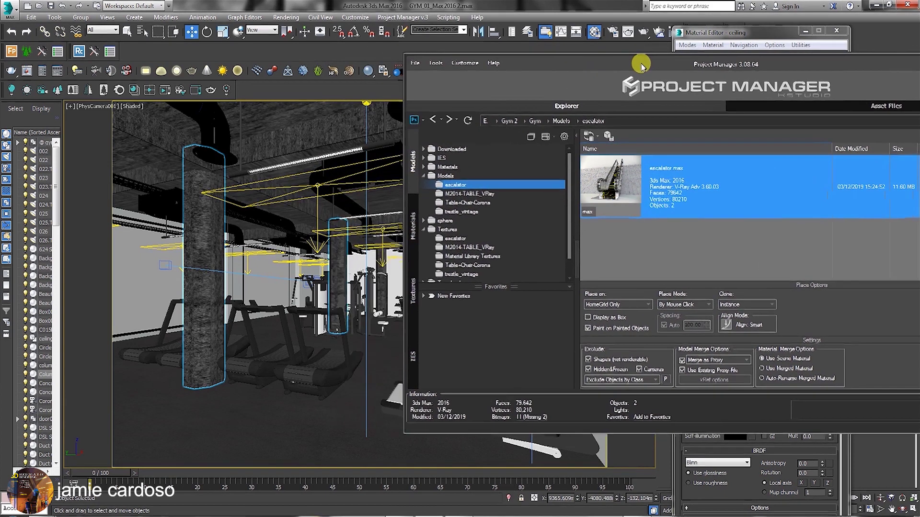
{"action": "left_click_drag", "start_coordinate": [565, 60], "coordinate": [645, 66]}
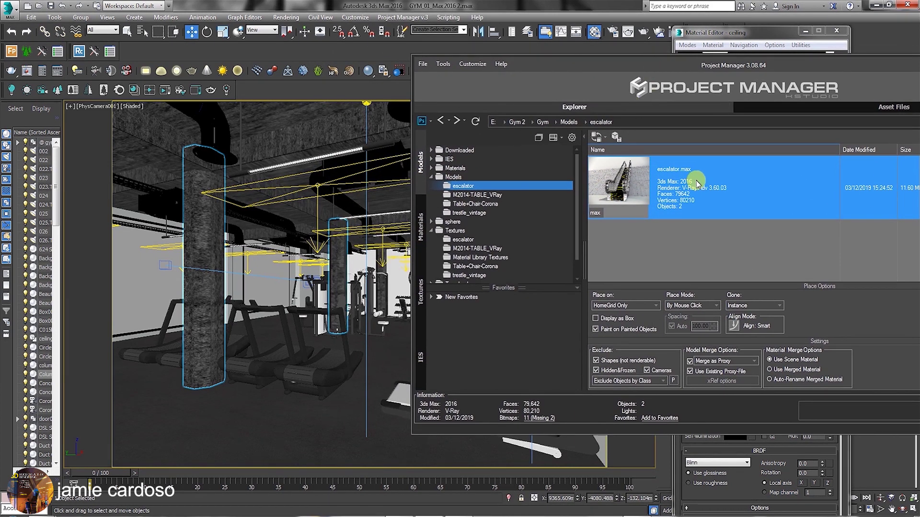
Step: Keep placement on HomeGrid Only, enable Paint on Painted Objects, and reselect escalator.max
{"action": "left_click", "coordinate": [614, 310]}
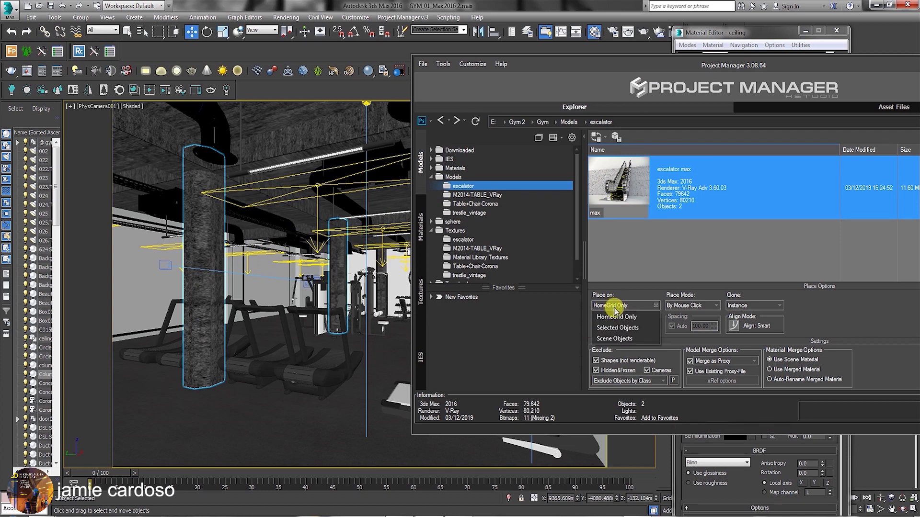
{"action": "left_click", "coordinate": [623, 339]}
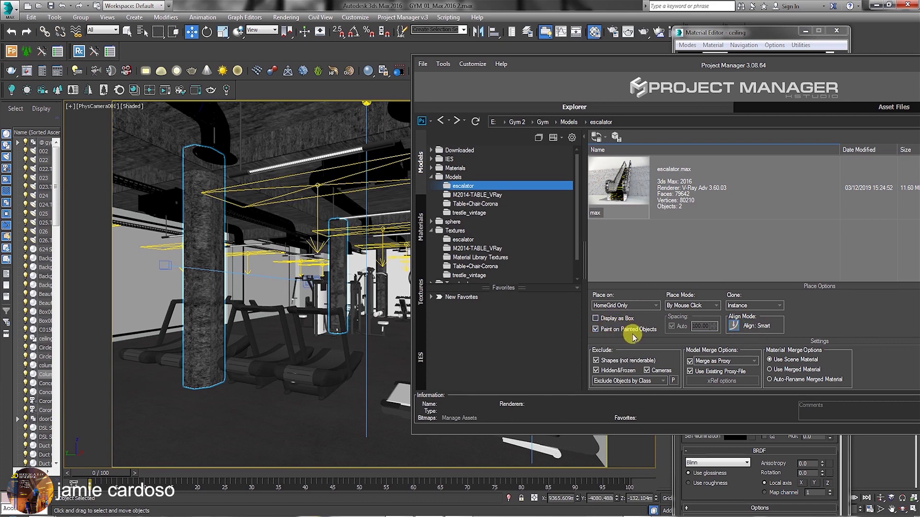
{"action": "left_click", "coordinate": [596, 329]}
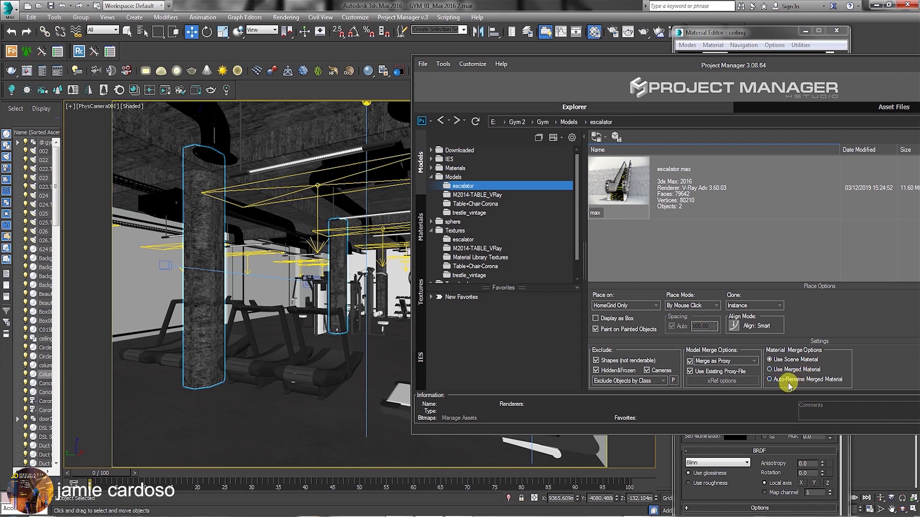
{"action": "left_click", "coordinate": [624, 208]}
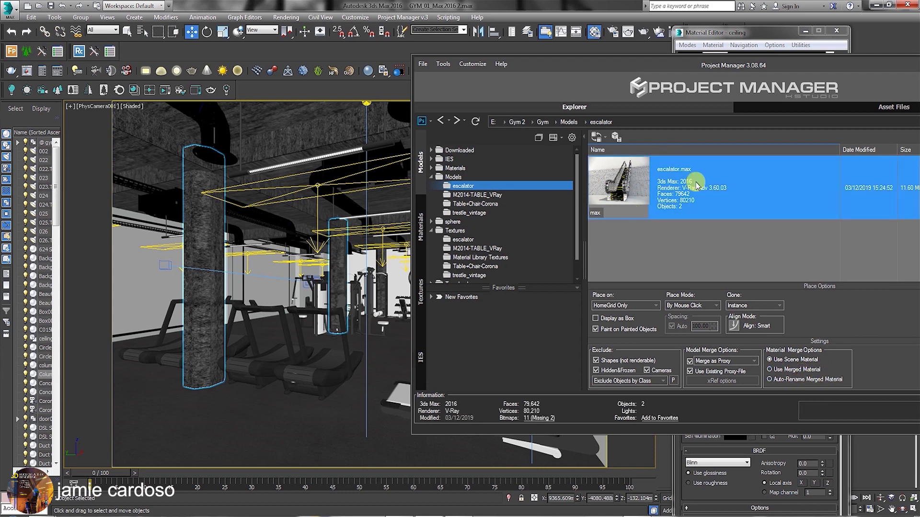
Step: Paint the escalator into the gym scene as a proxy, then select escalator.vrmesh
{"action": "left_click_drag", "start_coordinate": [396, 277], "coordinate": [205, 421]}
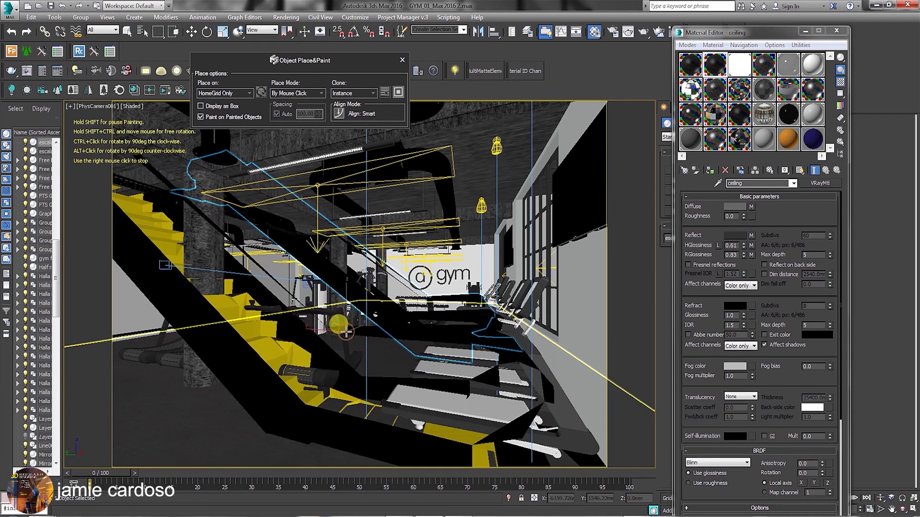
{"action": "right_click", "coordinate": [338, 325]}
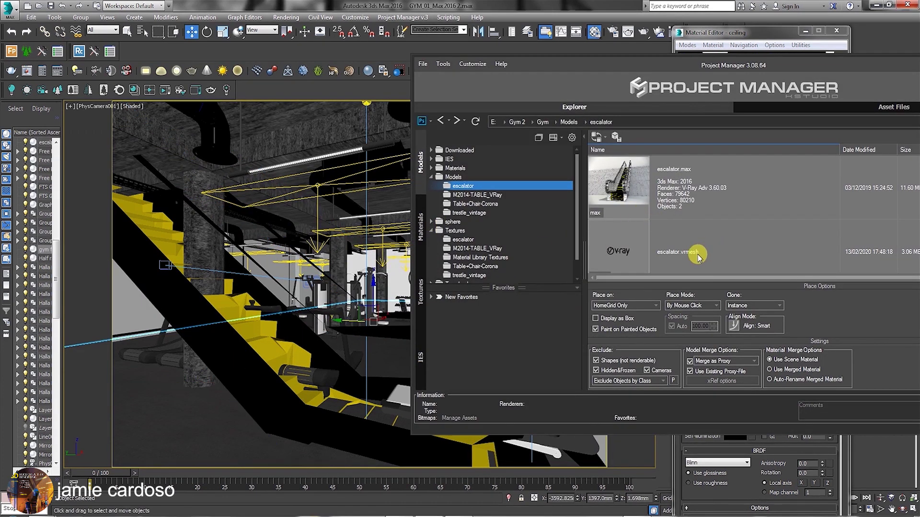
{"action": "left_click", "coordinate": [696, 253]}
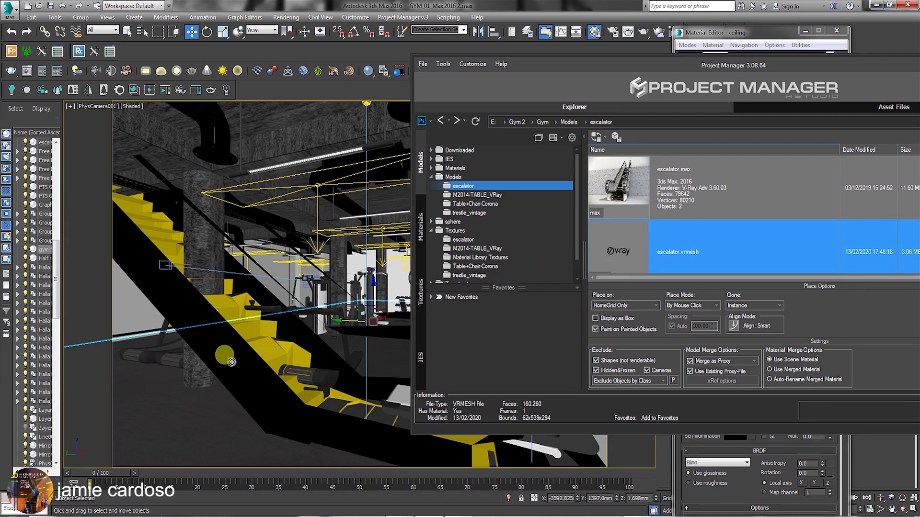
Step: Minimize Project Manager and the Material Editor to reveal the gym scene
{"action": "left_click_drag", "start_coordinate": [892, 65], "coordinate": [636, 85]}
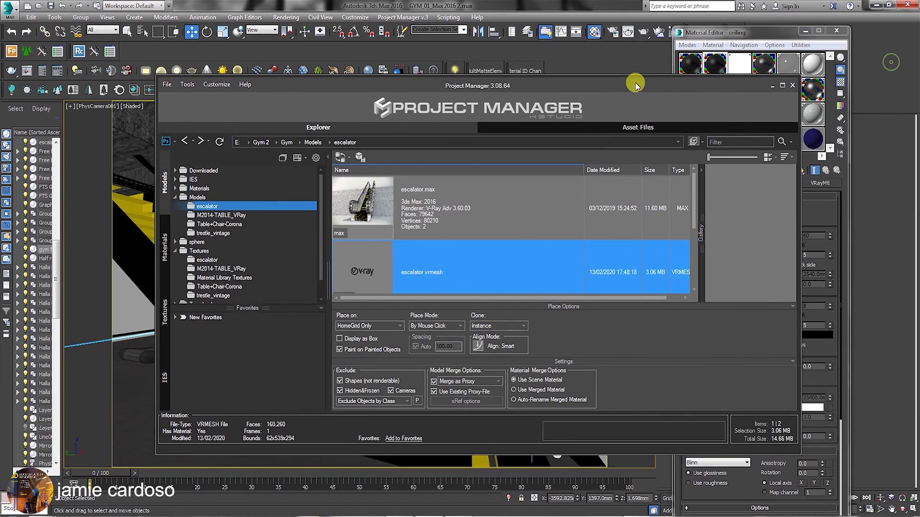
{"action": "left_click", "coordinate": [772, 85]}
{"action": "left_click", "coordinate": [803, 32]}
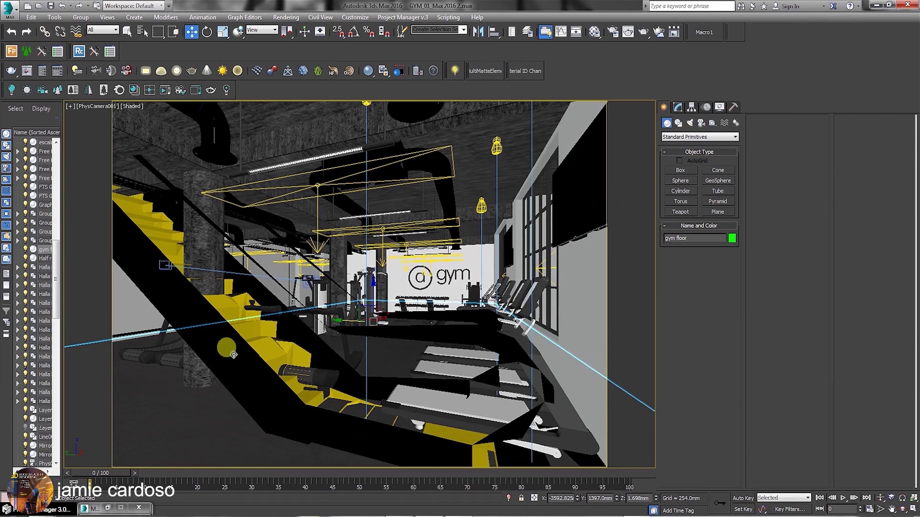
Step: Select the escalator and confirm its VRayProxy mesh file path in the Modify panel
{"action": "left_click", "coordinate": [228, 348]}
{"action": "left_click", "coordinate": [678, 107]}
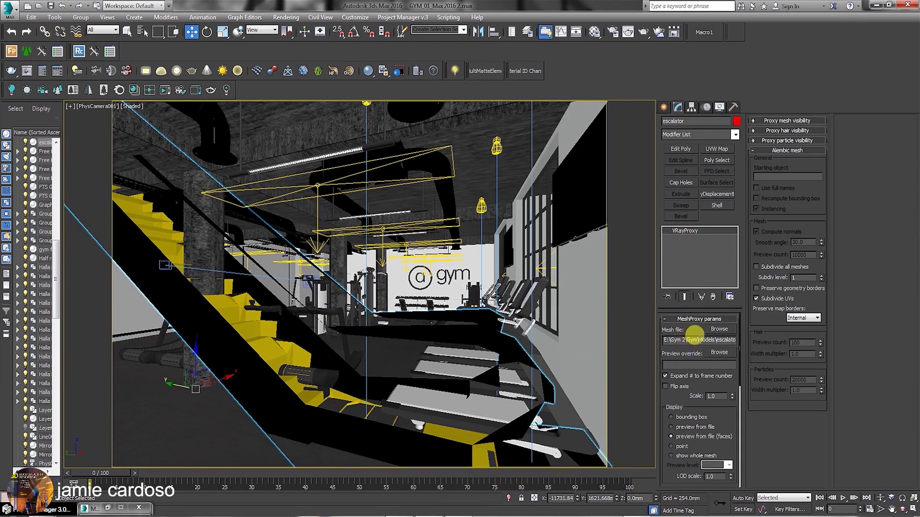
{"action": "left_click_drag", "start_coordinate": [691, 338], "coordinate": [740, 339]}
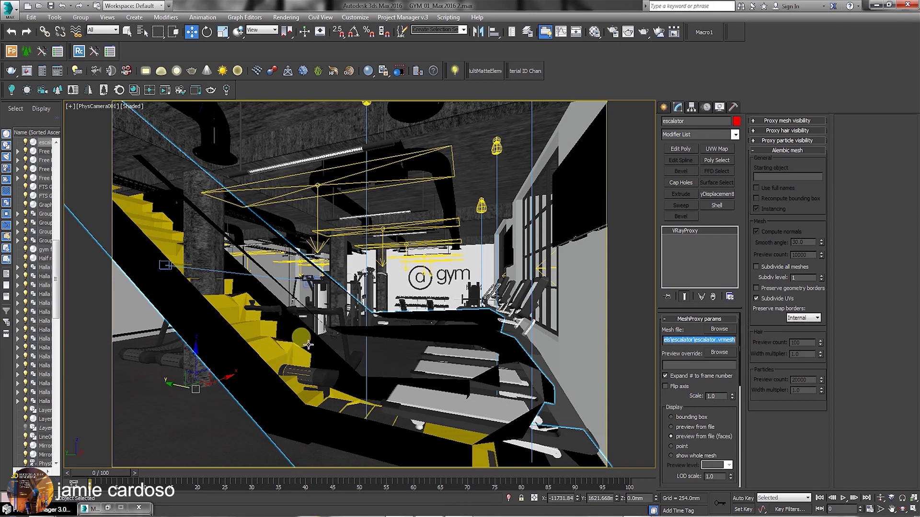
{"action": "left_click", "coordinate": [665, 107]}
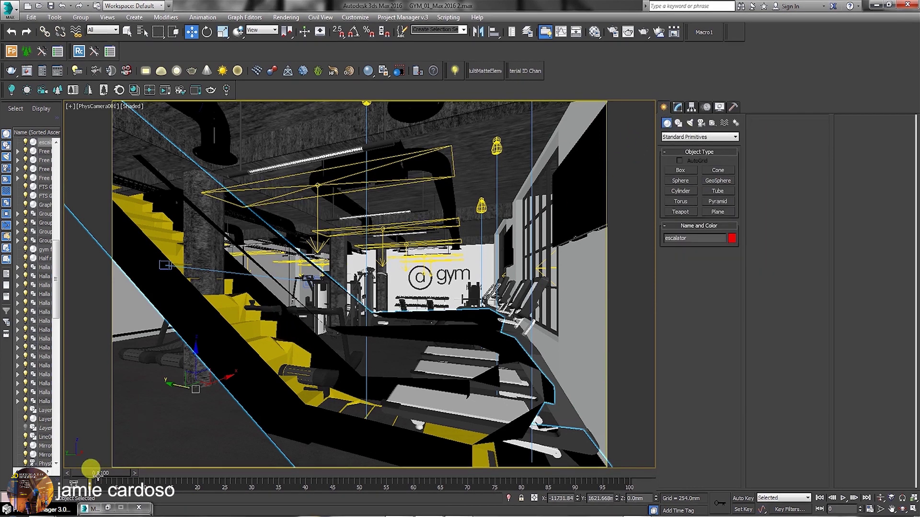
Step: Restore the minimized Project Manager window over the gym scene
{"action": "right_click", "coordinate": [44, 507]}
{"action": "left_click", "coordinate": [64, 452]}
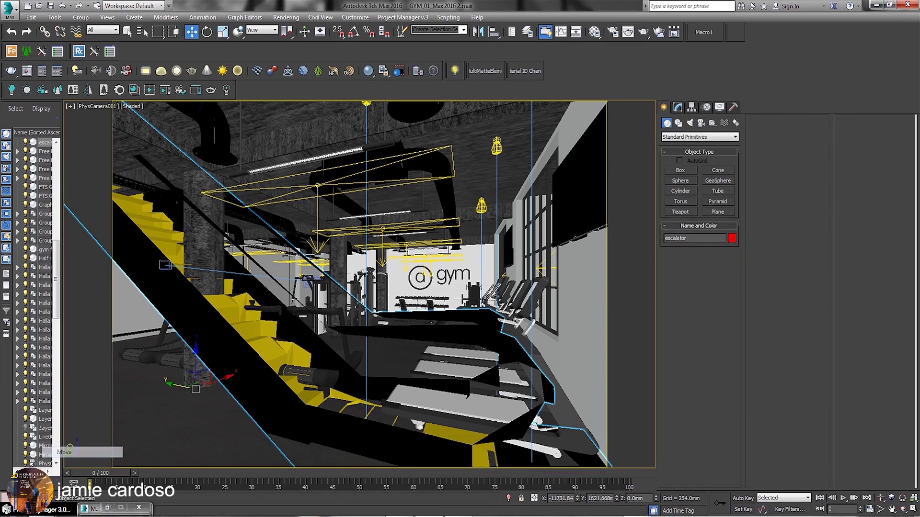
{"action": "right_click", "coordinate": [496, 222]}
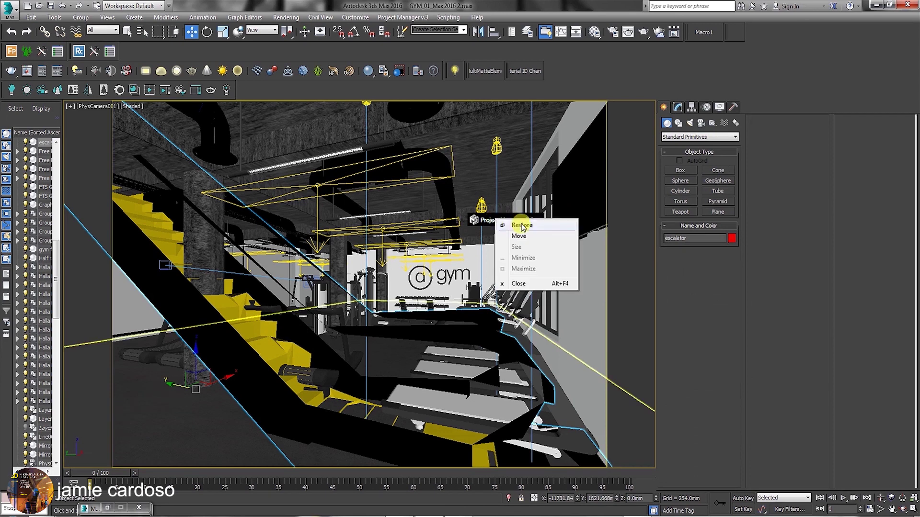
{"action": "left_click", "coordinate": [516, 225]}
Step: Open Manage Asset Files for Table+Chair-Corona.max from Project Manager's Models library
{"action": "left_click", "coordinate": [837, 117]}
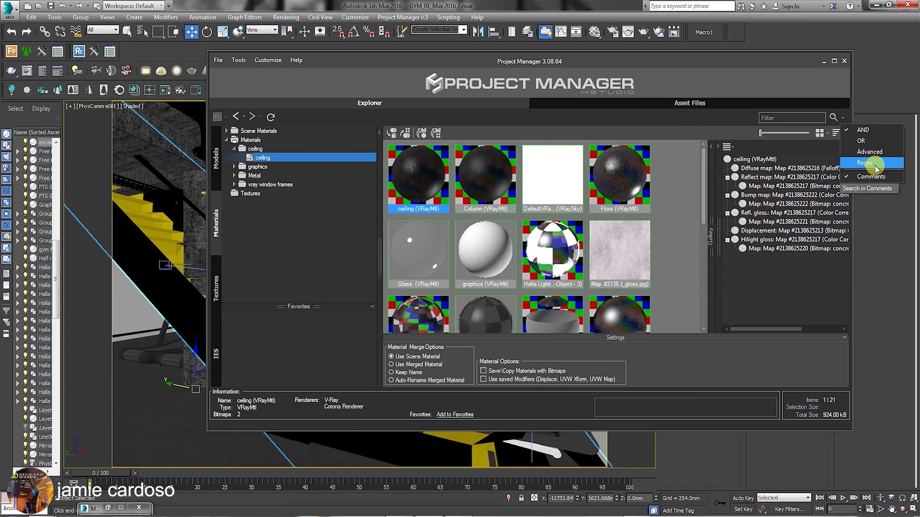
{"action": "left_click", "coordinate": [772, 118]}
{"action": "left_click", "coordinate": [216, 154]}
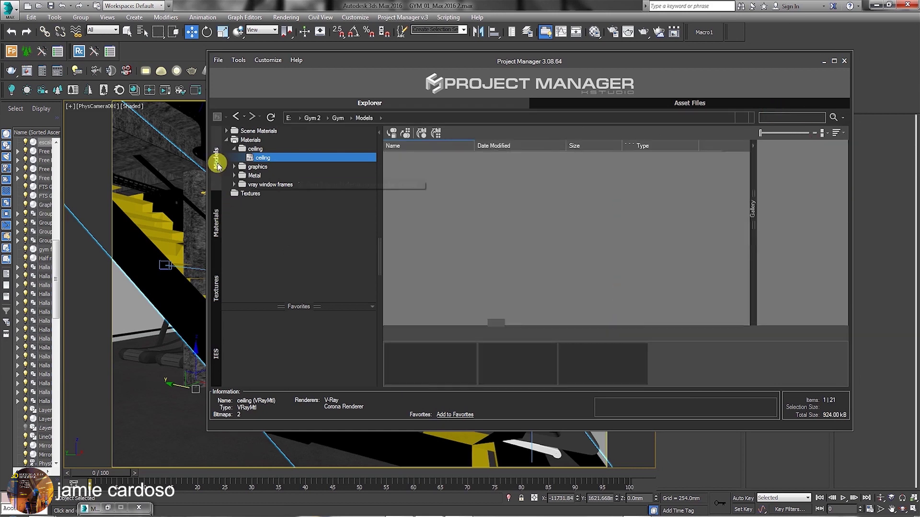
{"action": "left_click", "coordinate": [517, 175]}
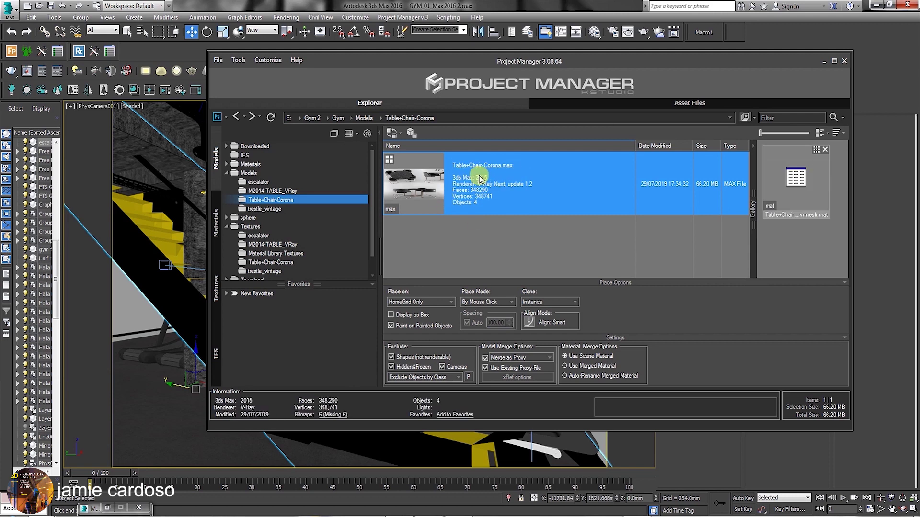
{"action": "right_click", "coordinate": [480, 177]}
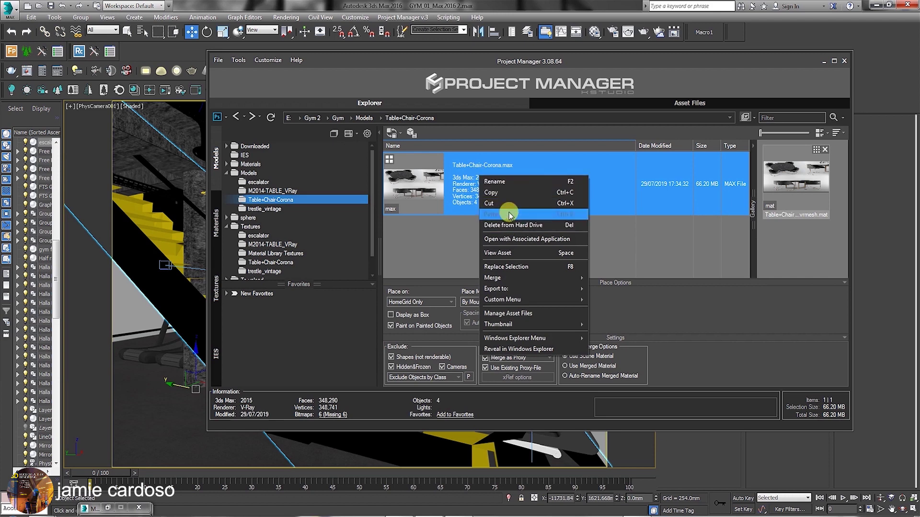
{"action": "left_click", "coordinate": [540, 318]}
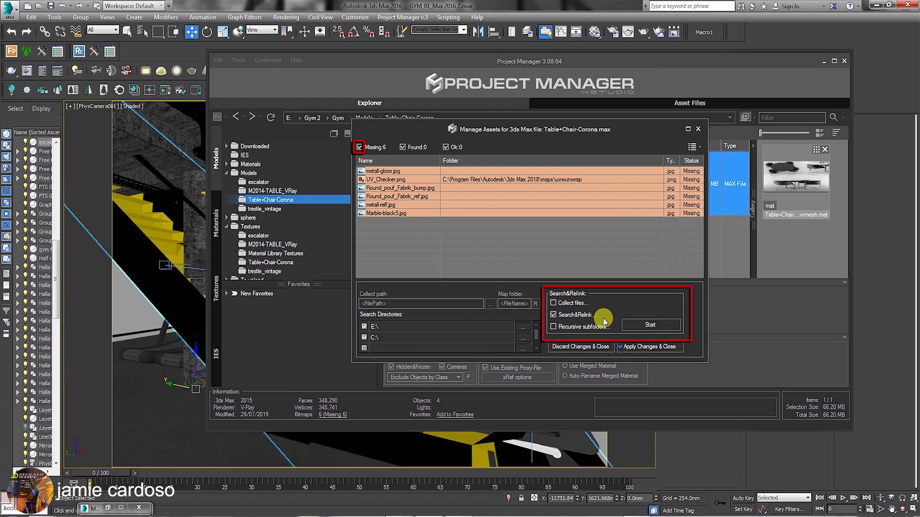
Step: Search E:\ and C:\ with subfolders for the missing textures and apply the relinked paths
{"action": "left_click", "coordinate": [364, 327]}
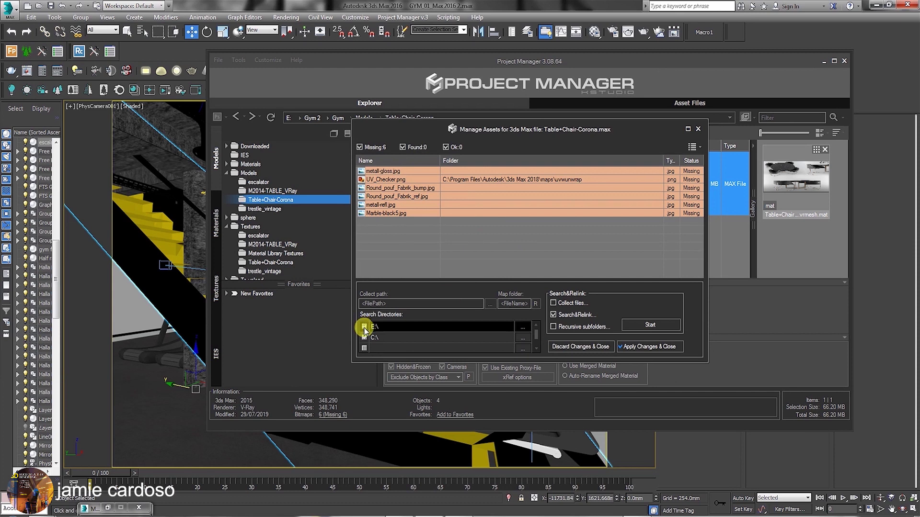
{"action": "left_click", "coordinate": [365, 337]}
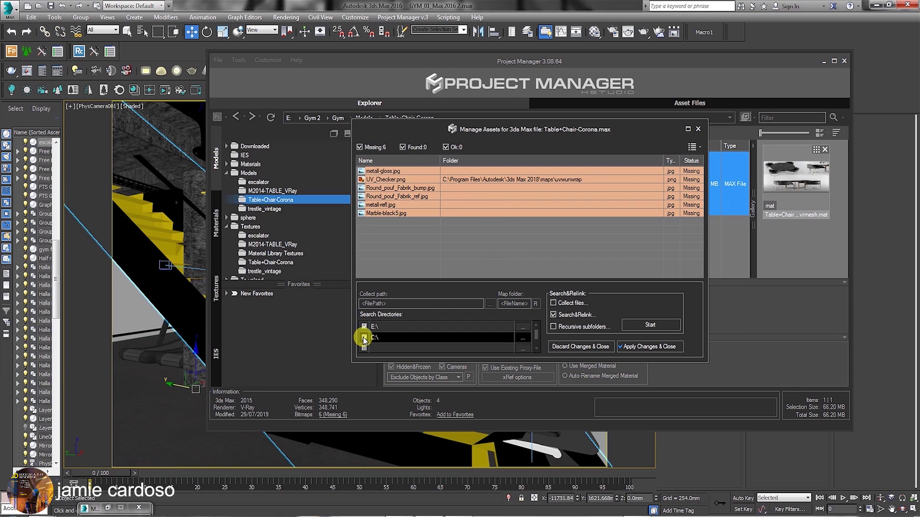
{"action": "left_click", "coordinate": [554, 326]}
{"action": "left_click", "coordinate": [649, 324]}
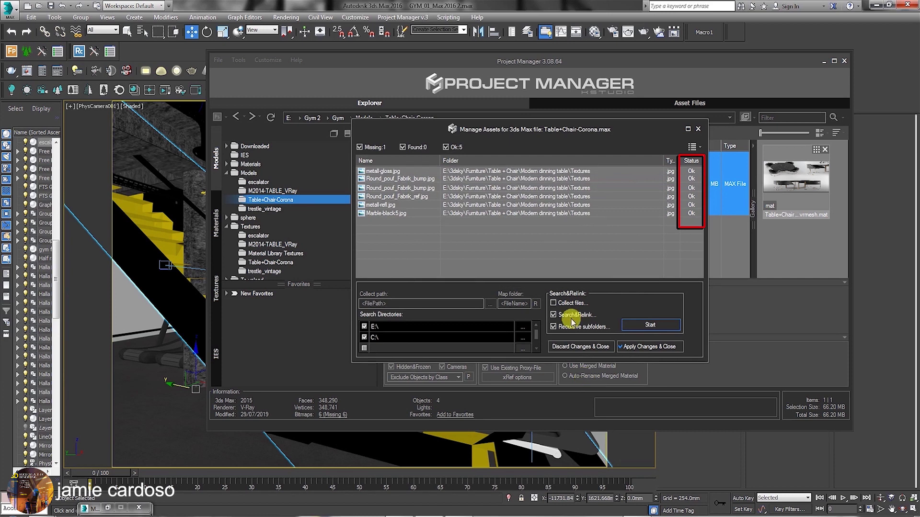
{"action": "left_click", "coordinate": [660, 351]}
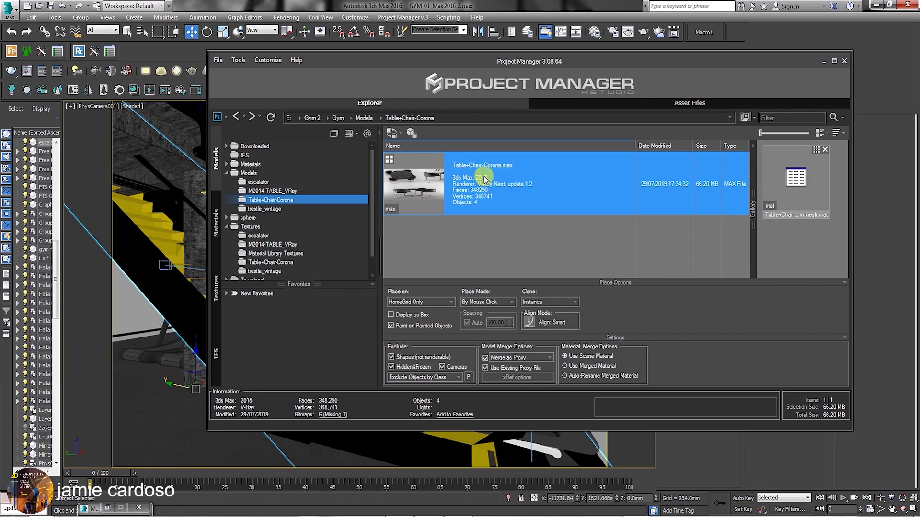
Step: Open the Table+Chair-Corona.max context menu in Project Manager to reach its Merge submenu
{"action": "right_click", "coordinate": [484, 179]}
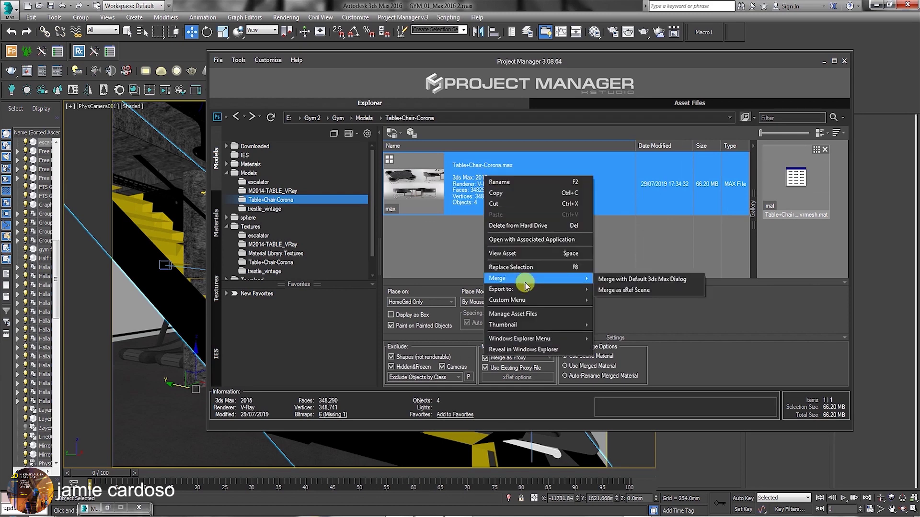